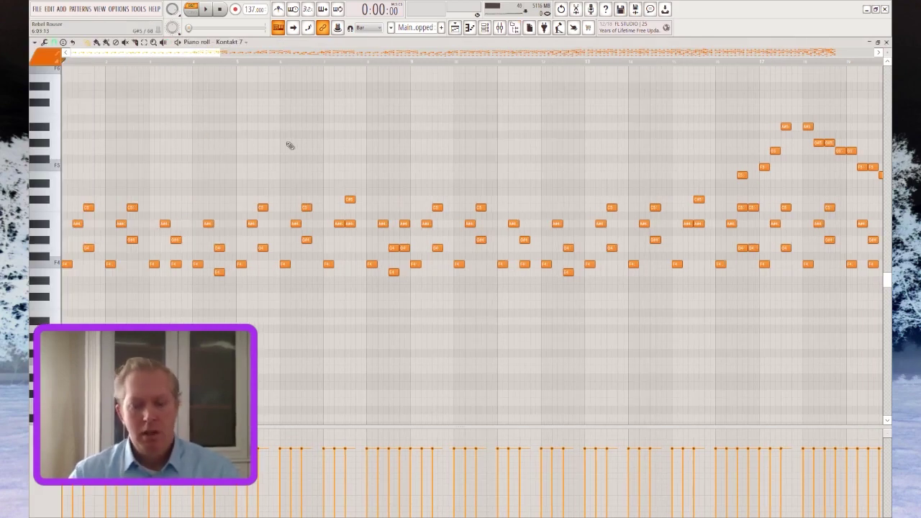
- Examine the overall note pattern across the whole piece in the piano roll, finishing at the opening bars
{"action": "scroll", "coordinate": [287, 145], "scroll_direction": "down", "scroll_amount": 10}
{"action": "scroll", "coordinate": [288, 145], "scroll_direction": "down", "scroll_amount": 3}
{"action": "scroll", "coordinate": [887, 54], "scroll_direction": "down", "scroll_amount": 1}
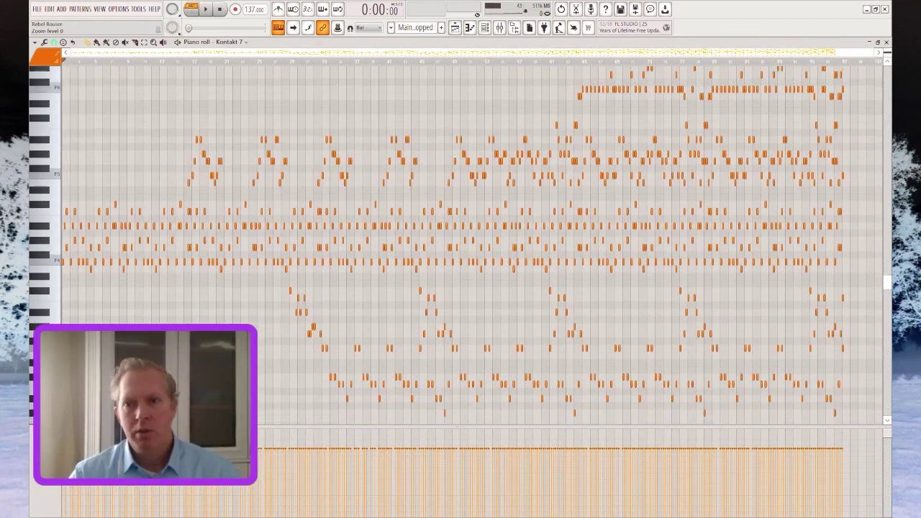
{"action": "scroll", "coordinate": [485, 148], "scroll_direction": "up", "scroll_amount": 2}
{"action": "scroll", "coordinate": [483, 147], "scroll_direction": "down", "scroll_amount": 2}
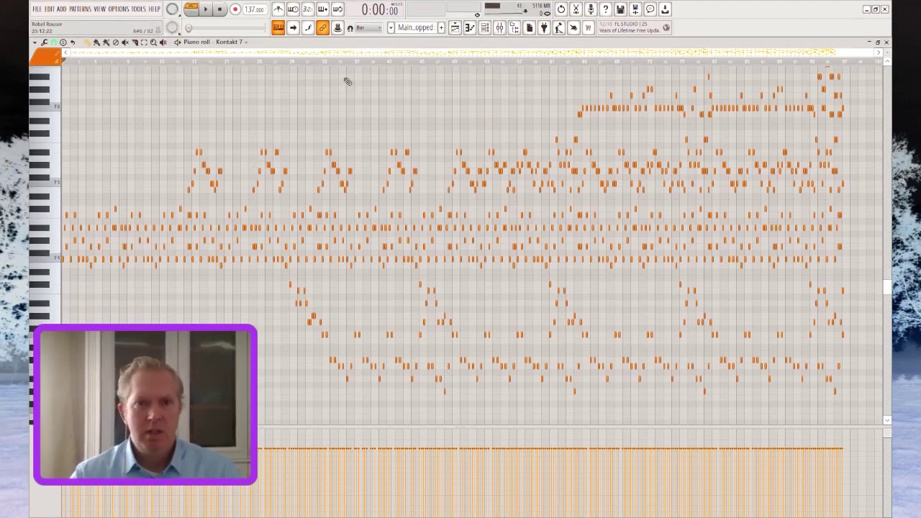
{"action": "scroll", "coordinate": [214, 98], "scroll_direction": "up", "scroll_amount": 4}
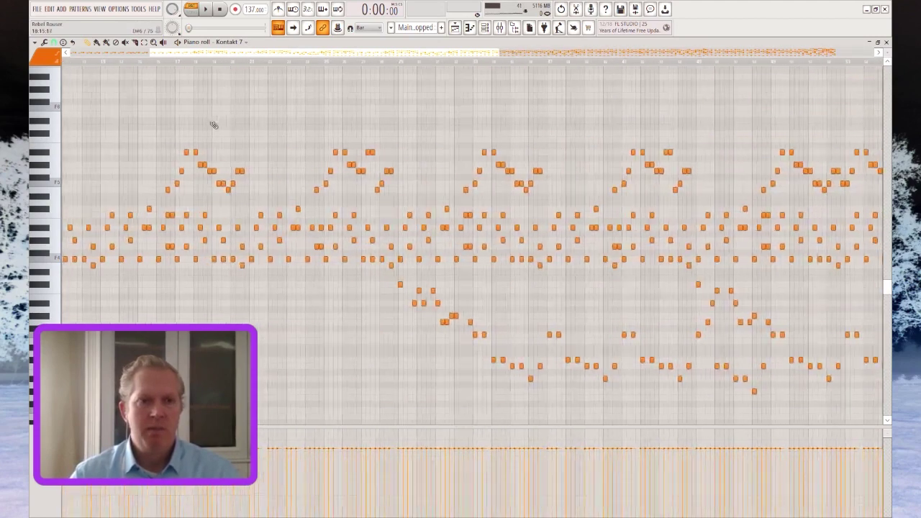
{"action": "left_click_drag", "start_coordinate": [137, 54], "coordinate": [192, 88]}
{"action": "scroll", "coordinate": [151, 119], "scroll_direction": "up", "scroll_amount": 1}
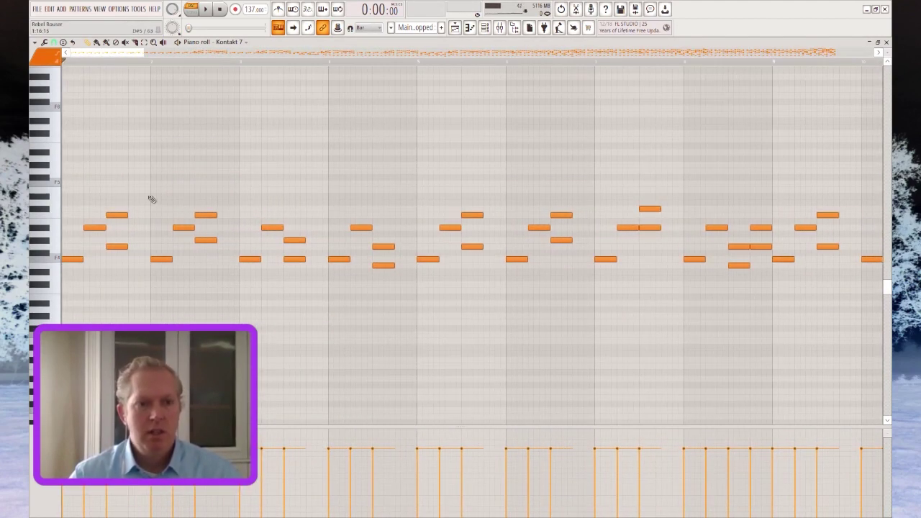
- Select the opening four-note motif in bar 1 and play it back several times from the start
{"action": "left_click", "coordinate": [148, 278]}
{"action": "right_click", "coordinate": [149, 277]}
{"action": "left_click_drag", "start_coordinate": [148, 294], "coordinate": [63, 194]}
{"action": "key", "text": "space"}
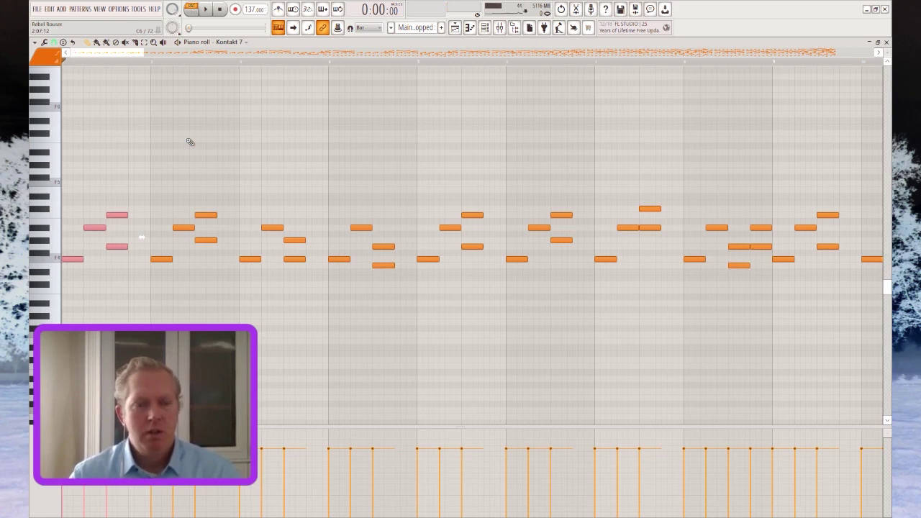
{"action": "key", "text": "space"}
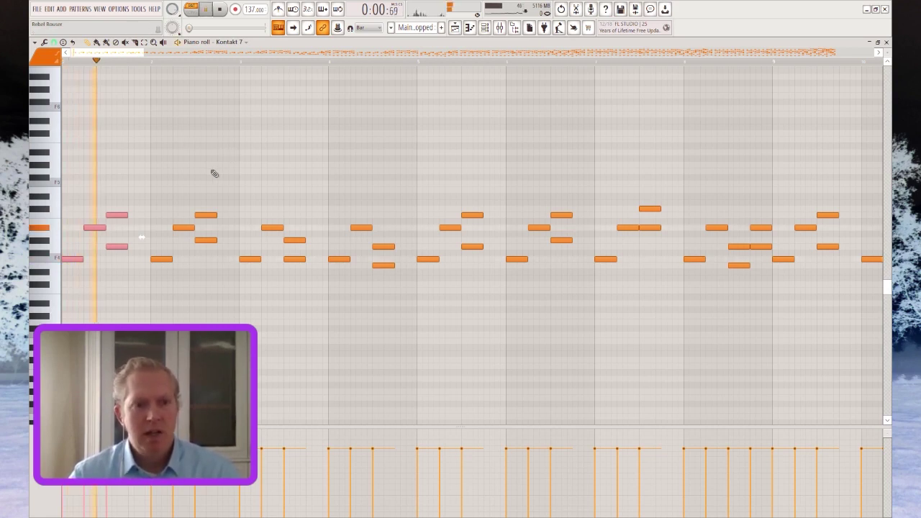
{"action": "key", "text": "space"}
{"action": "key", "text": "space"}
{"action": "key", "text": "space"}
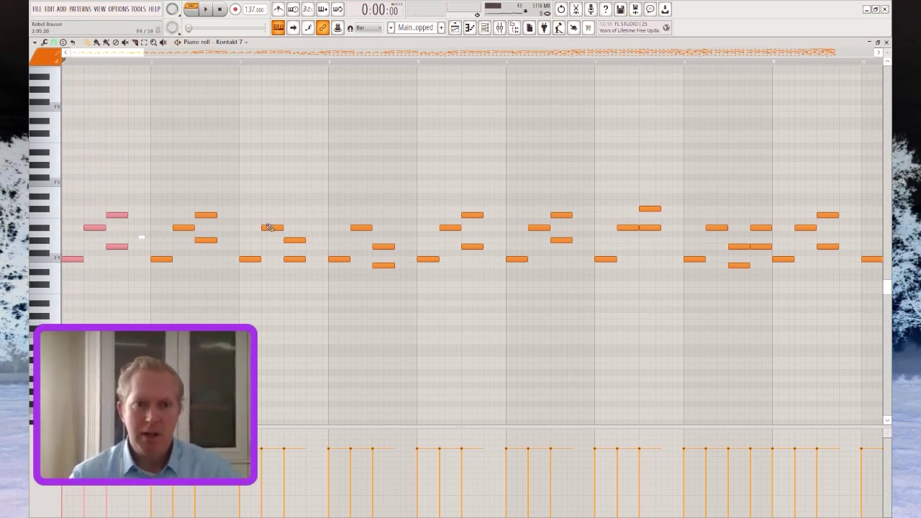
{"action": "key", "text": "space"}
{"action": "key", "text": "space"}
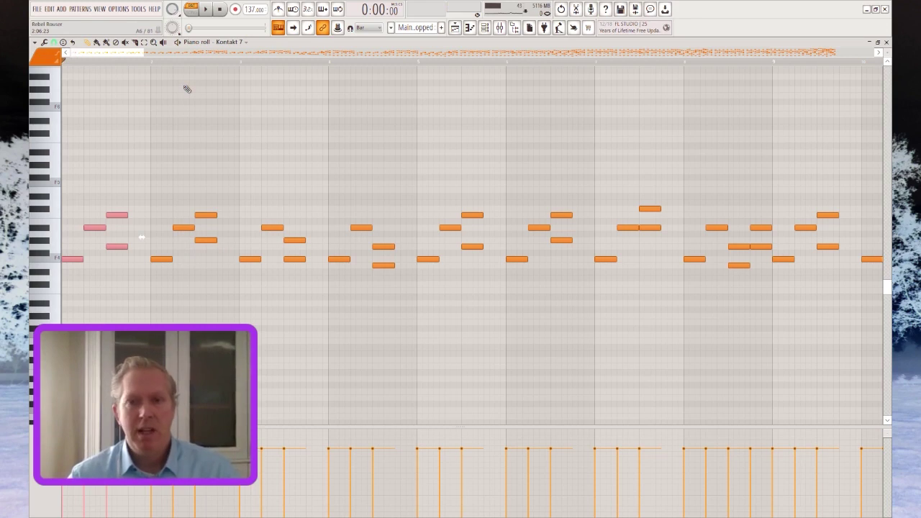
- Play the piece from the start through bar 7 and select all notes of that opening phrase
{"action": "key", "text": "space"}
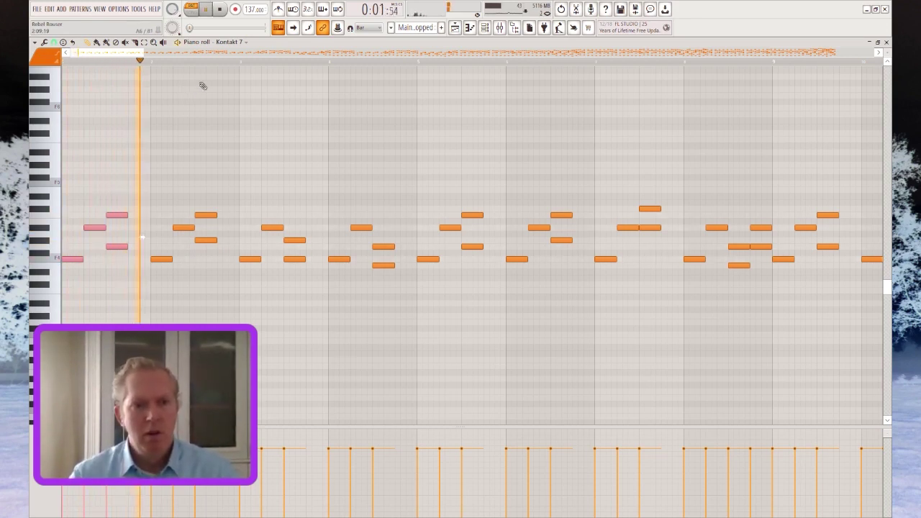
{"action": "scroll", "coordinate": [158, 236], "scroll_direction": "down", "scroll_amount": 3}
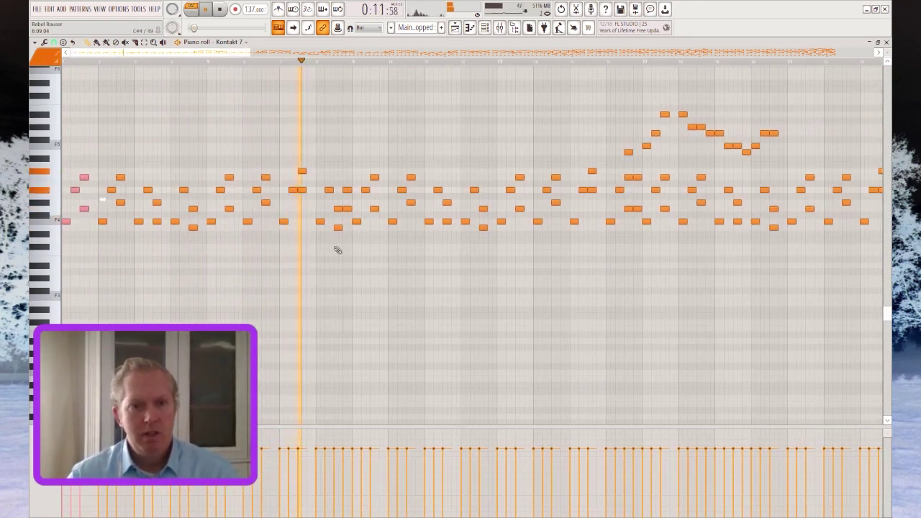
{"action": "key", "text": "space"}
{"action": "left_click_drag", "start_coordinate": [312, 151], "coordinate": [60, 271]}
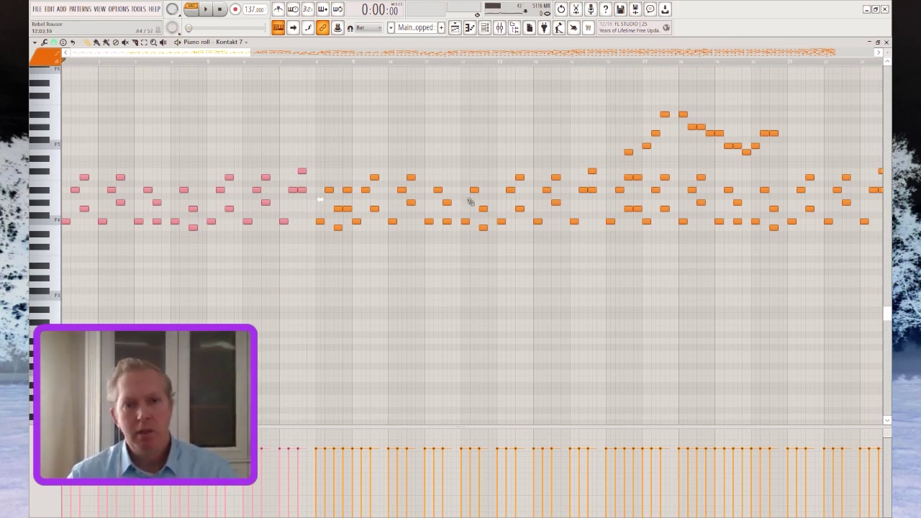
- Play the repeat of the opening phrase from bar 8, and stop with the playhead set at bar 16
{"action": "left_click", "coordinate": [317, 62]}
{"action": "key", "text": "space"}
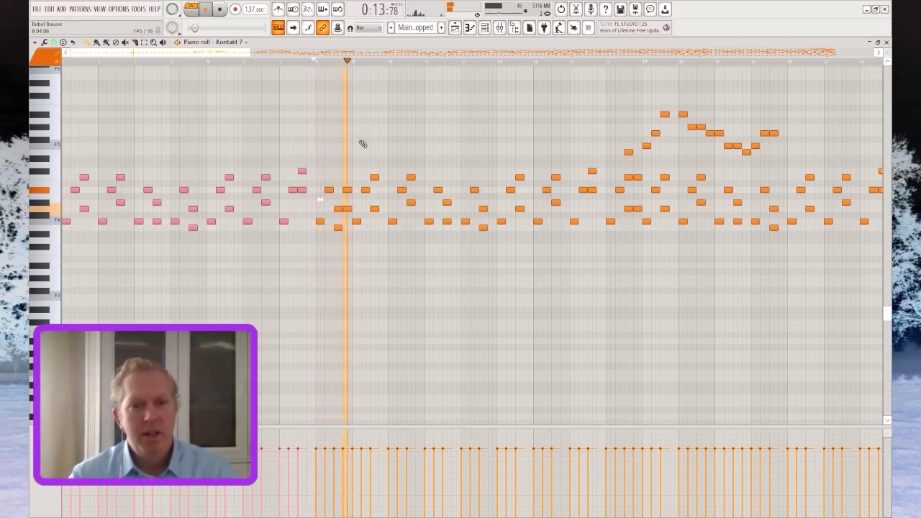
{"action": "scroll", "coordinate": [264, 62], "scroll_direction": "down", "scroll_amount": 3}
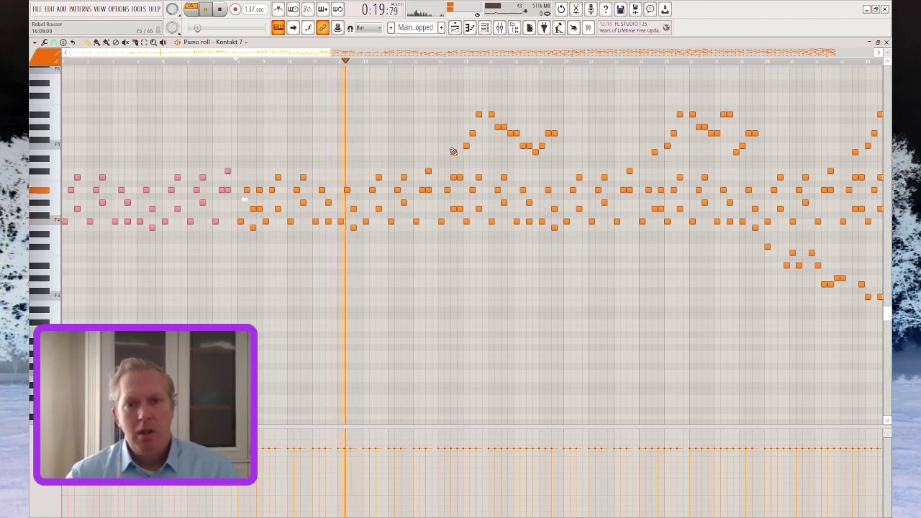
{"action": "left_click", "coordinate": [440, 64]}
{"action": "key", "text": "space"}
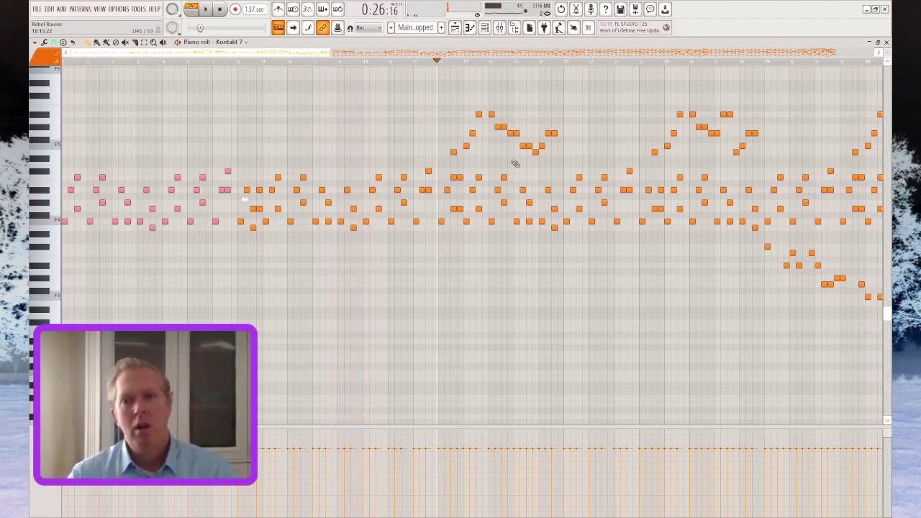
- Play the passage from bar 16 where the higher melody first enters, through about bar 20
{"action": "scroll", "coordinate": [515, 164], "scroll_direction": "down", "scroll_amount": 3}
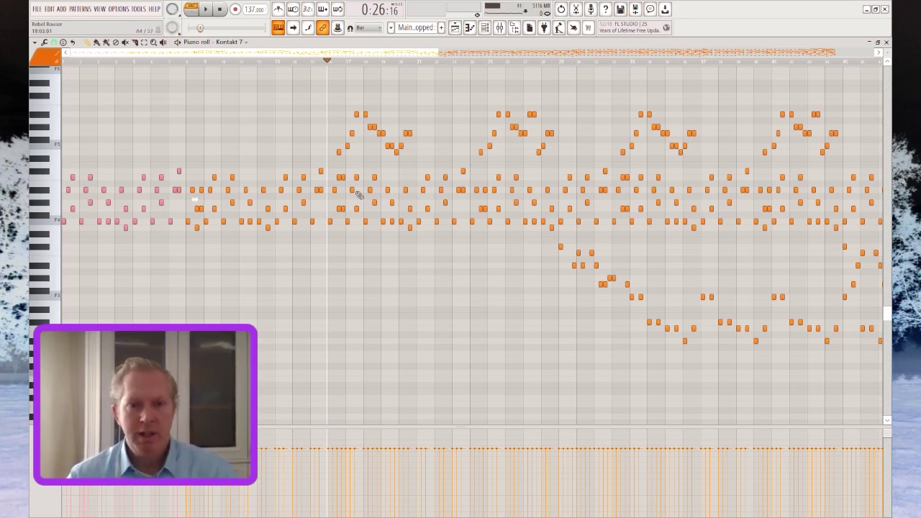
{"action": "scroll", "coordinate": [365, 223], "scroll_direction": "up", "scroll_amount": 1}
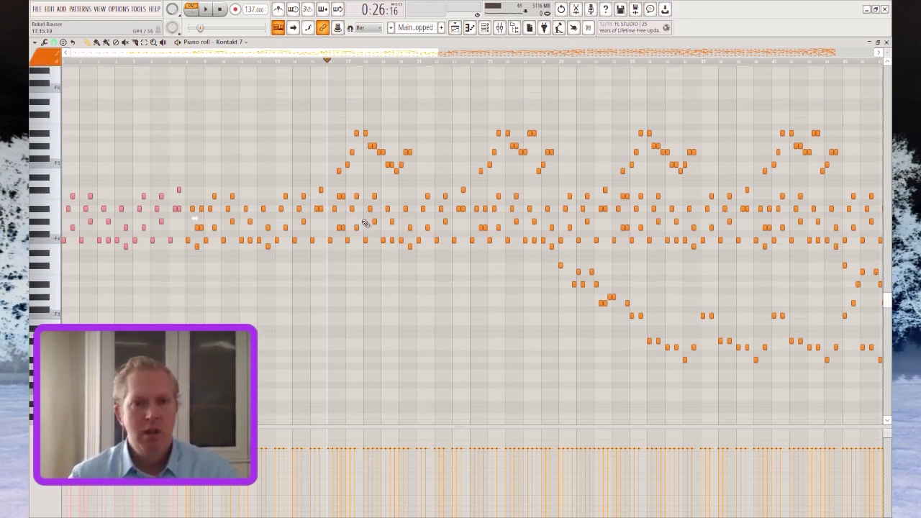
{"action": "key", "text": "space"}
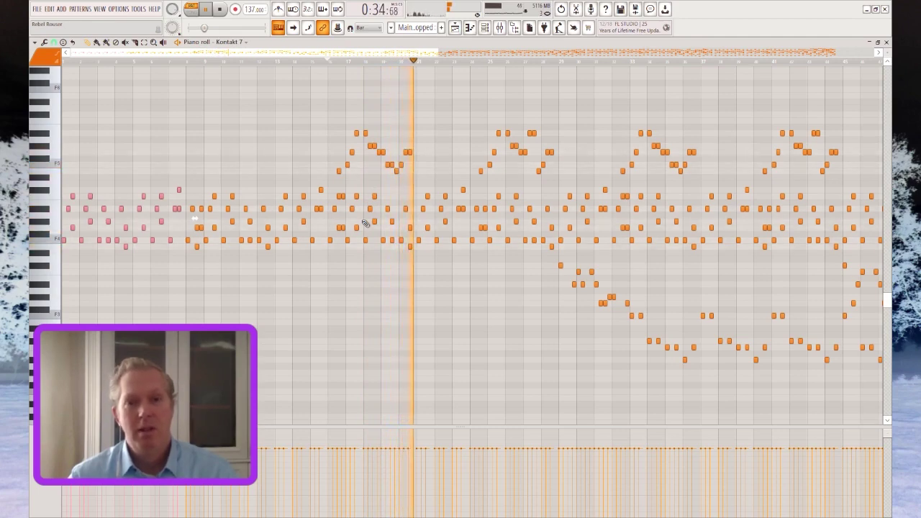
{"action": "key", "text": "space"}
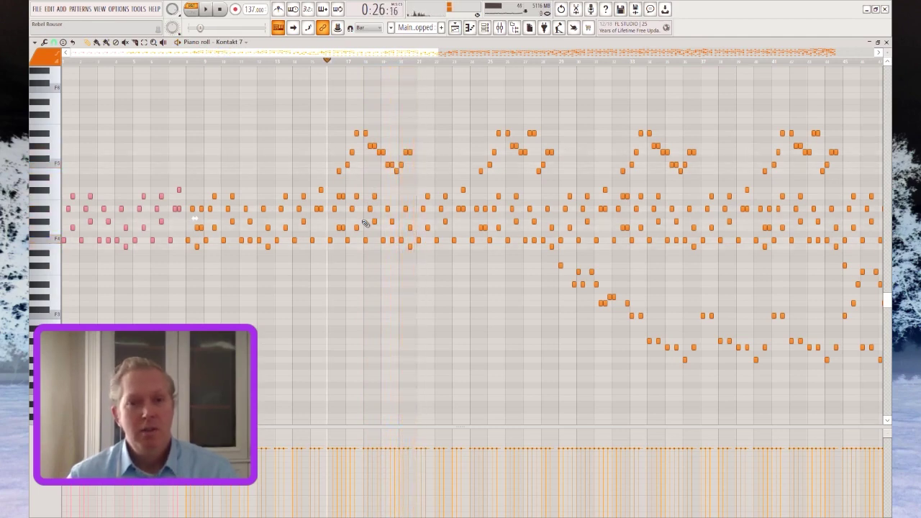
- Play the second entry of the higher melody, starting from about bar 24
{"action": "left_click_drag", "start_coordinate": [375, 58], "coordinate": [419, 59]}
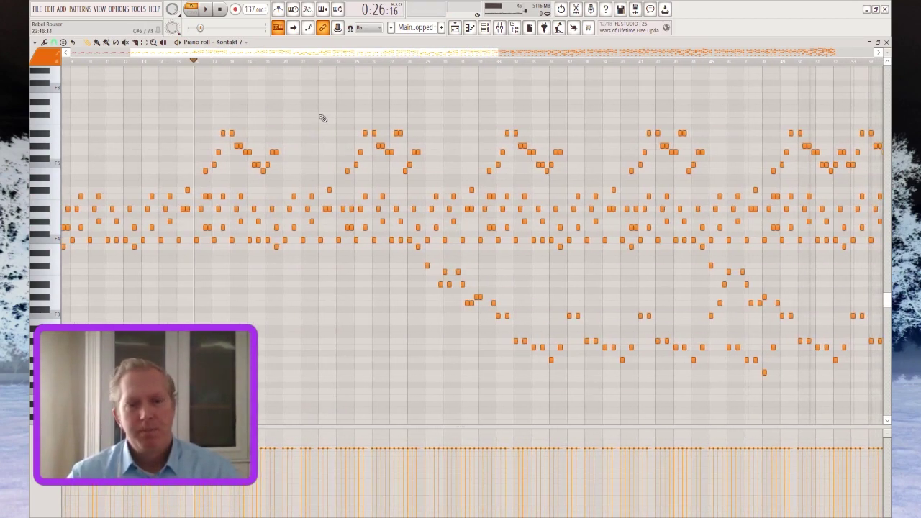
{"action": "left_click", "coordinate": [318, 61]}
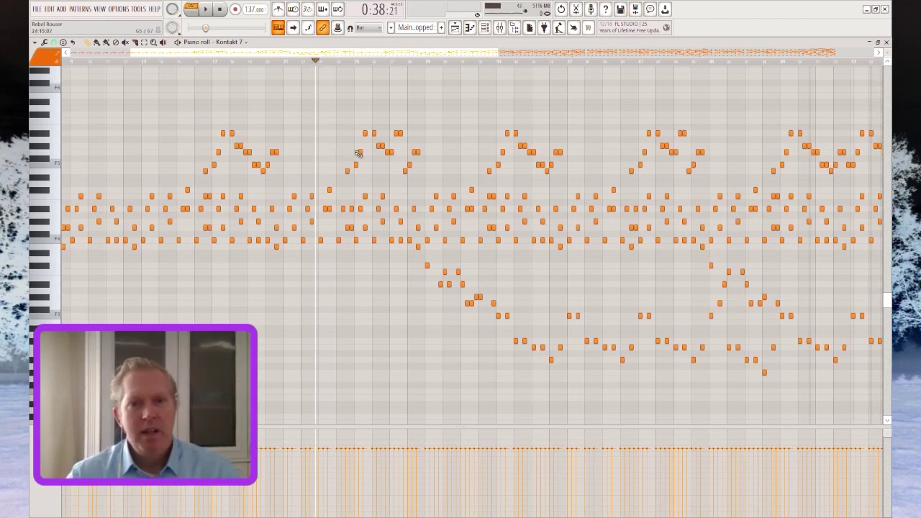
{"action": "left_click", "coordinate": [350, 61]}
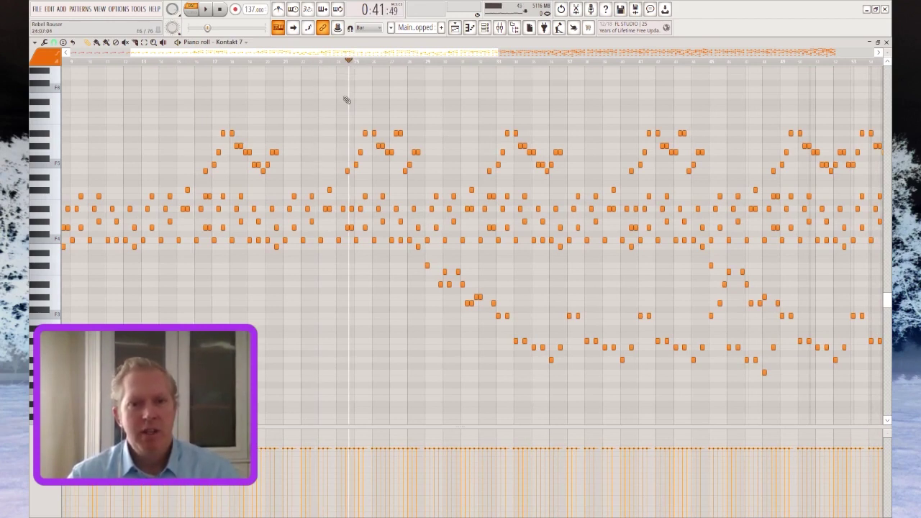
{"action": "key", "text": "space"}
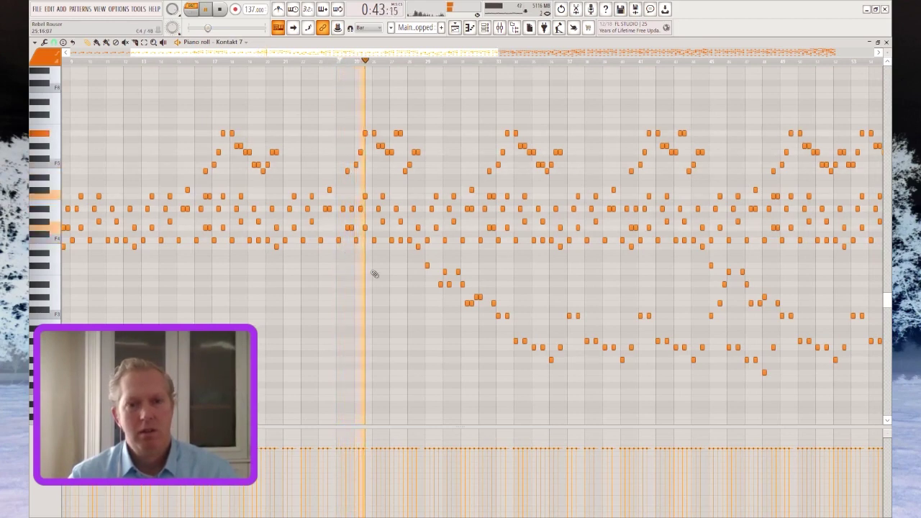
{"action": "left_click_drag", "start_coordinate": [371, 54], "coordinate": [414, 54]}
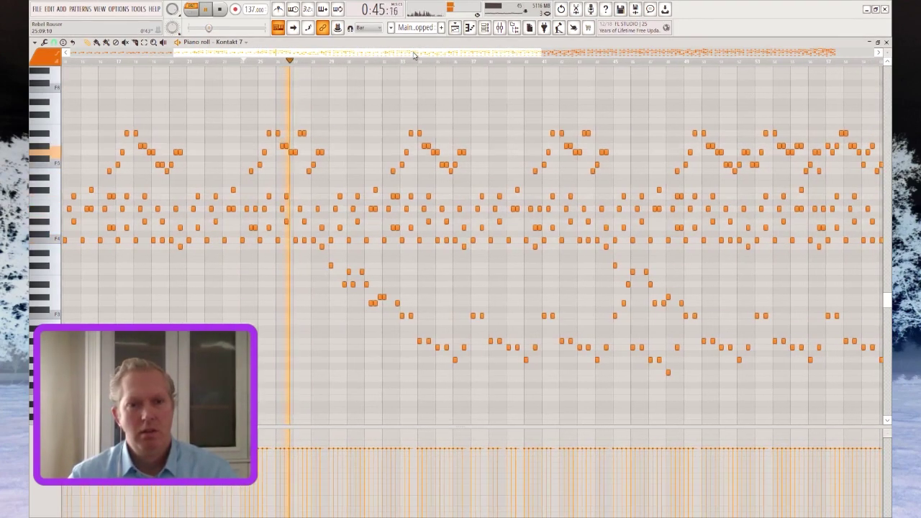
{"action": "scroll", "coordinate": [364, 140], "scroll_direction": "up", "scroll_amount": 1}
{"action": "scroll", "coordinate": [363, 140], "scroll_direction": "up", "scroll_amount": 3, "text": "ctrl"}
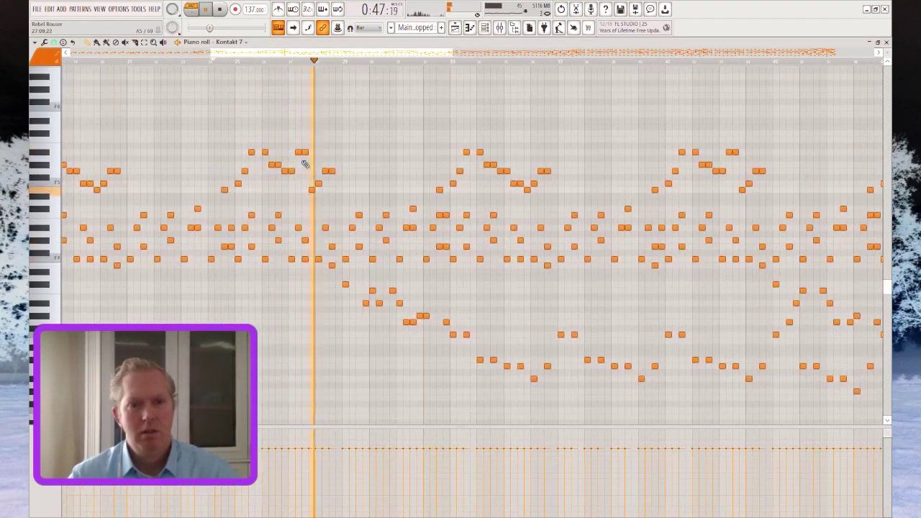
{"action": "key", "text": "space"}
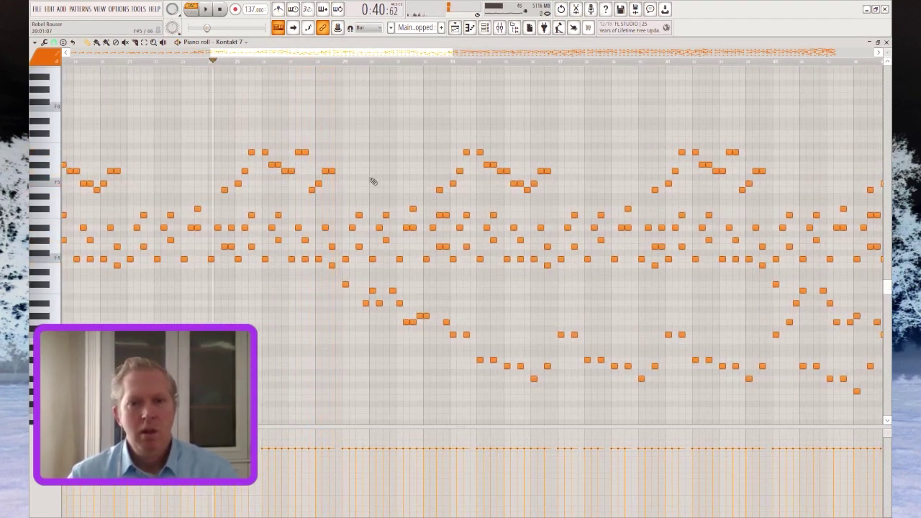
- Play the section from bar 29, where the descending lower line enters, through about bar 36
{"action": "left_click", "coordinate": [351, 61]}
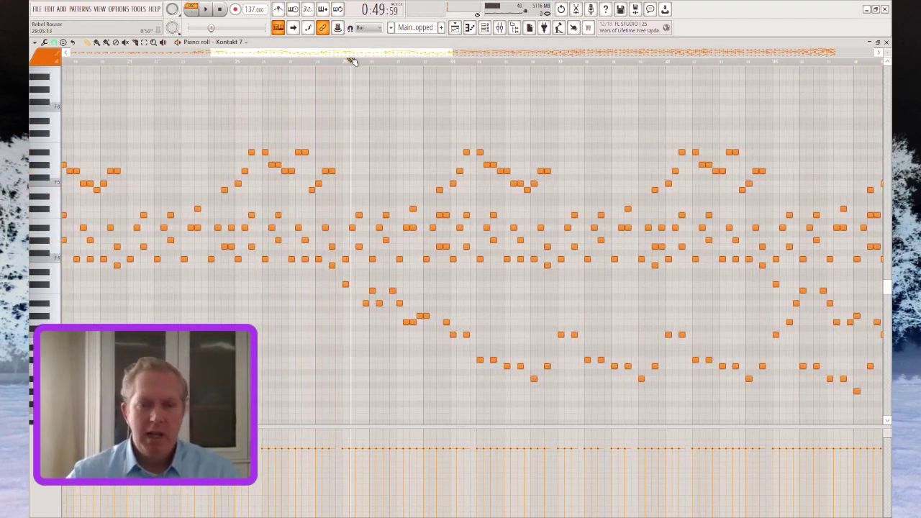
{"action": "scroll", "coordinate": [365, 58], "scroll_direction": "right", "scroll_amount": 2}
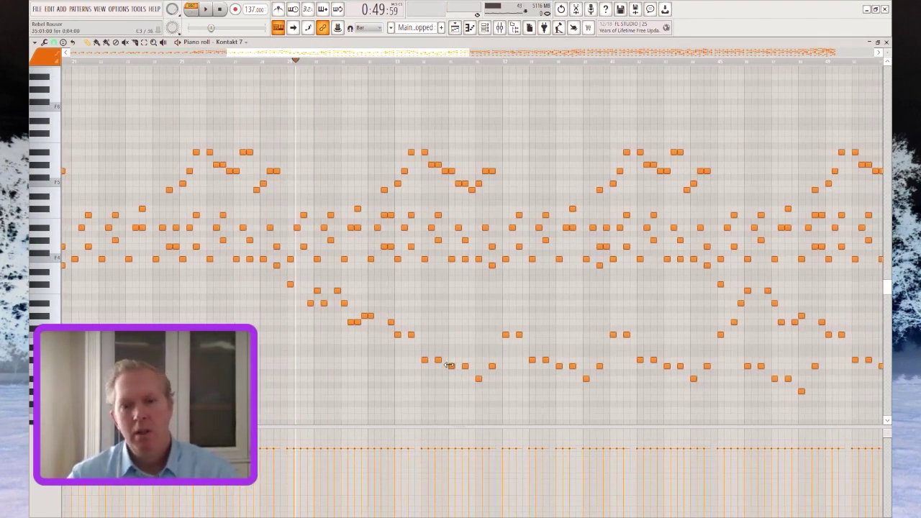
{"action": "key", "text": "space"}
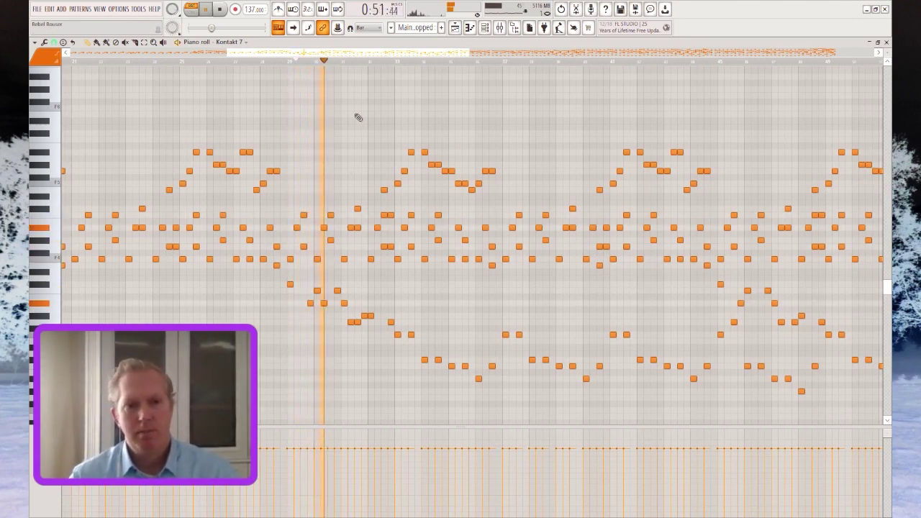
{"action": "scroll", "coordinate": [417, 60], "scroll_direction": "right", "scroll_amount": 2}
{"action": "left_click_drag", "start_coordinate": [417, 61], "coordinate": [438, 55]}
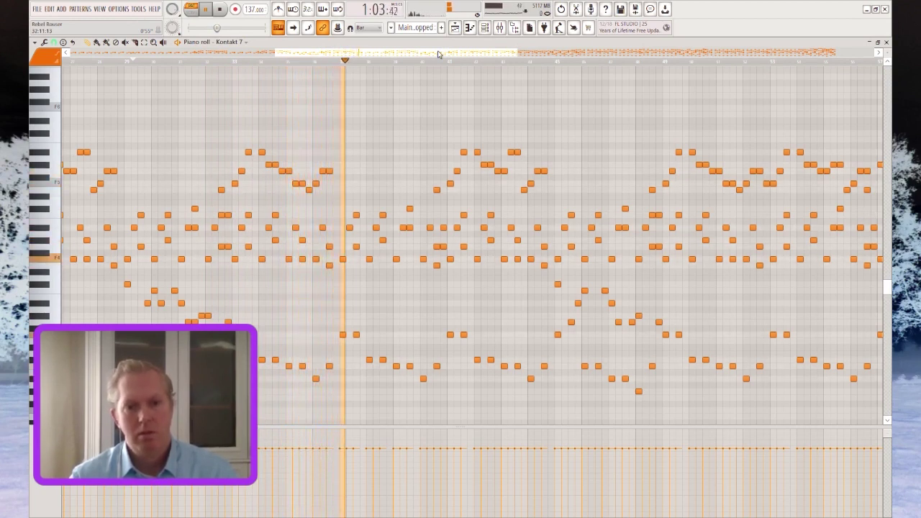
{"action": "key", "text": "space"}
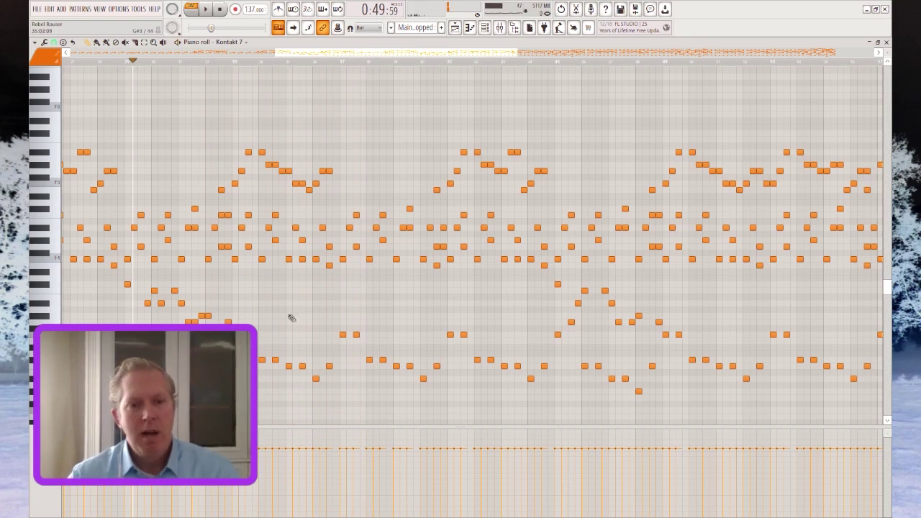
- Highlight the low bass notes of bars 33 to 36, and play the passage from bar 33 through about bar 36
{"action": "left_click_drag", "start_coordinate": [253, 327], "coordinate": [335, 393]}
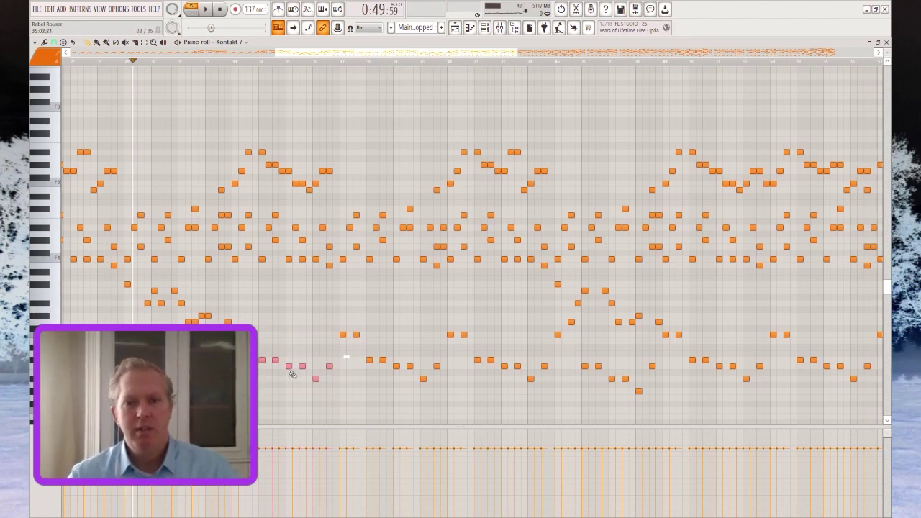
{"action": "left_click_drag", "start_coordinate": [377, 54], "coordinate": [284, 63]}
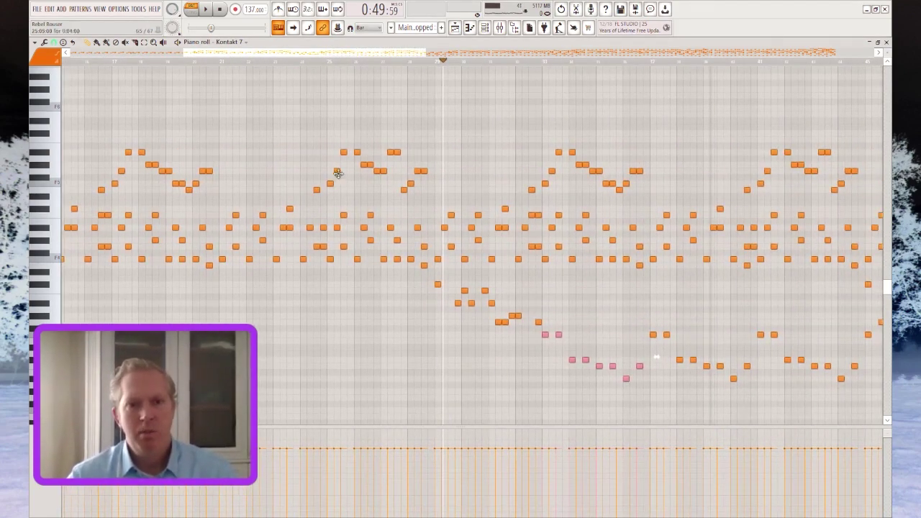
{"action": "left_click_drag", "start_coordinate": [353, 55], "coordinate": [416, 55]}
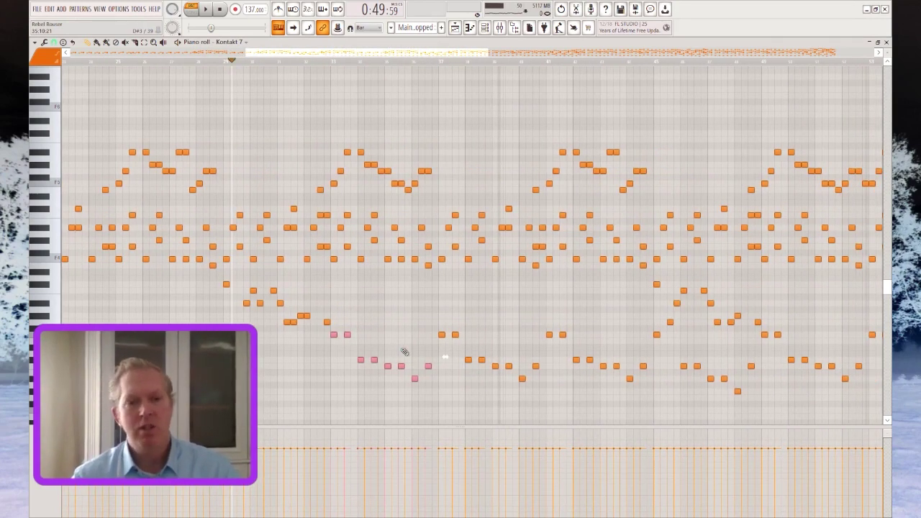
{"action": "left_click_drag", "start_coordinate": [394, 56], "coordinate": [405, 55]}
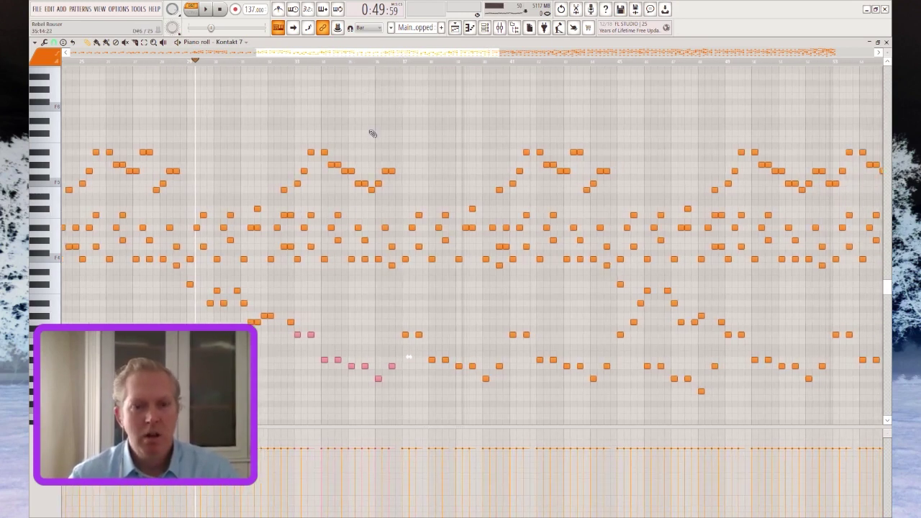
{"action": "left_click", "coordinate": [294, 59]}
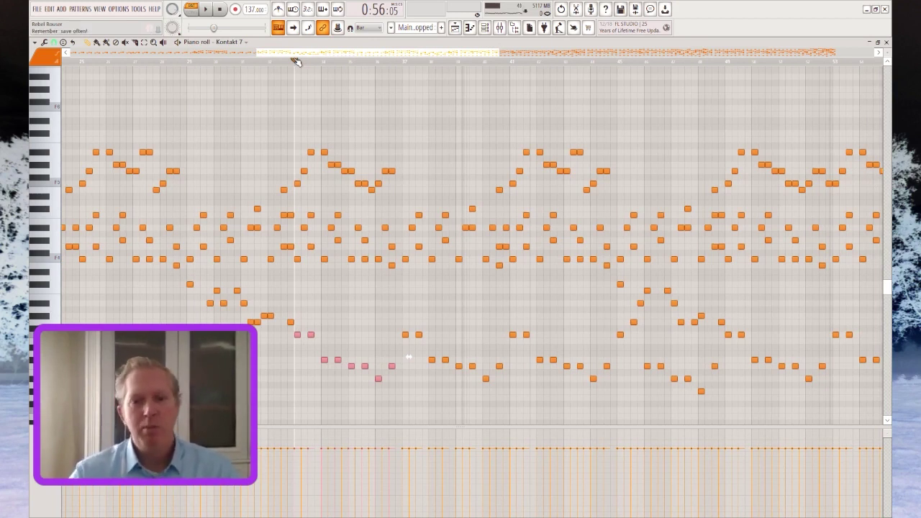
{"action": "key", "text": "space"}
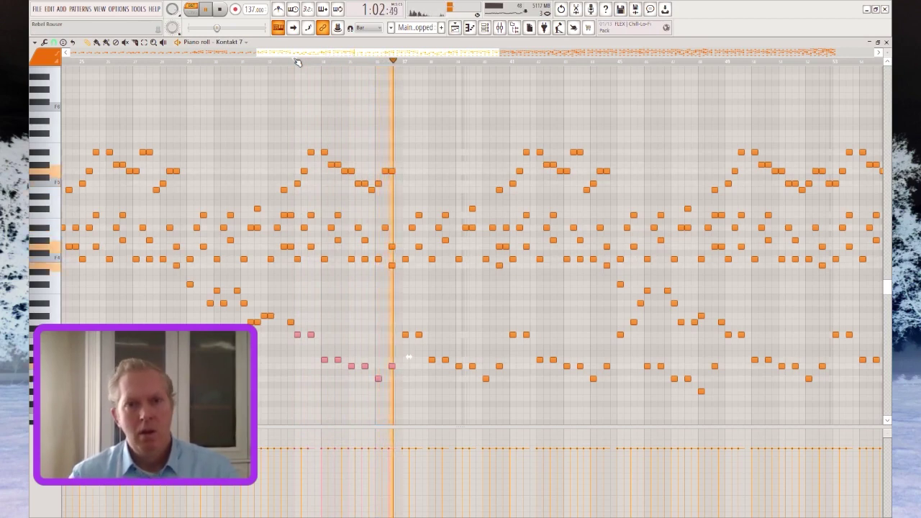
{"action": "key", "text": "space"}
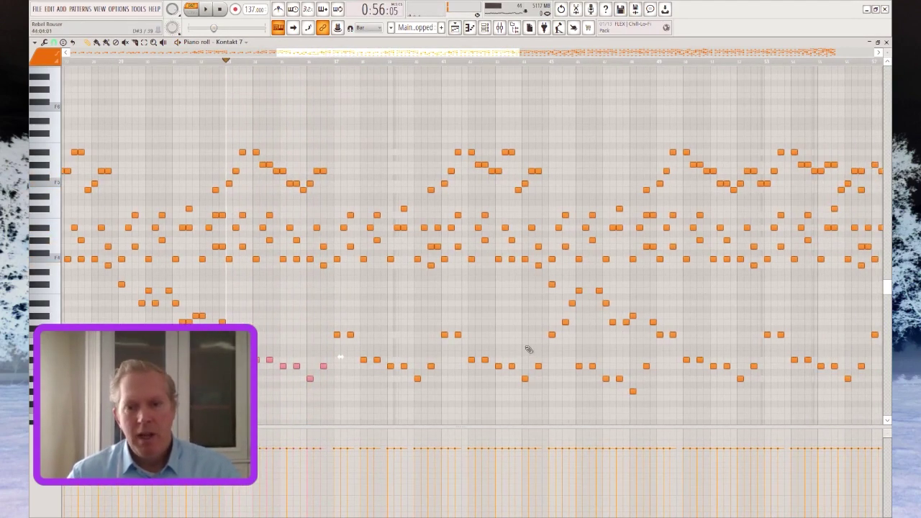
- Point out the two lower lines in bars 45 to 48, and play that passage from bar 45
{"action": "left_click", "coordinate": [546, 61]}
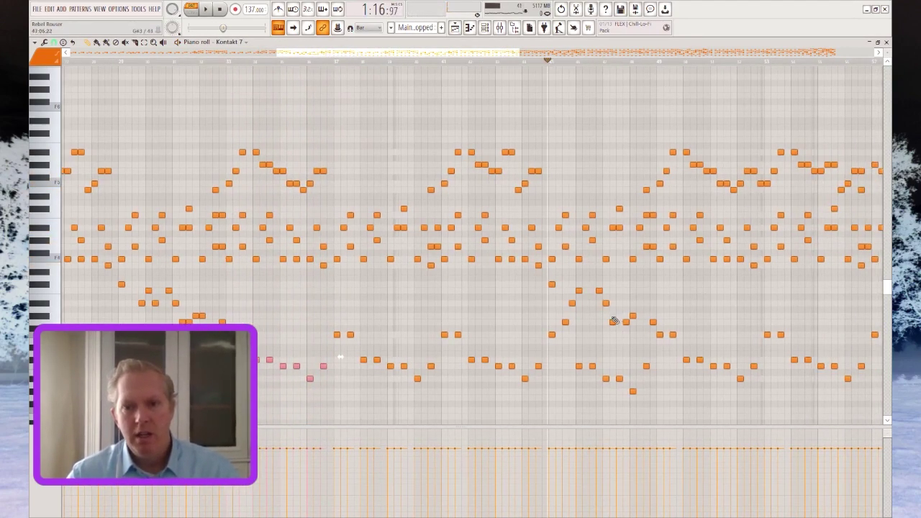
{"action": "left_click_drag", "start_coordinate": [537, 314], "coordinate": [677, 411]}
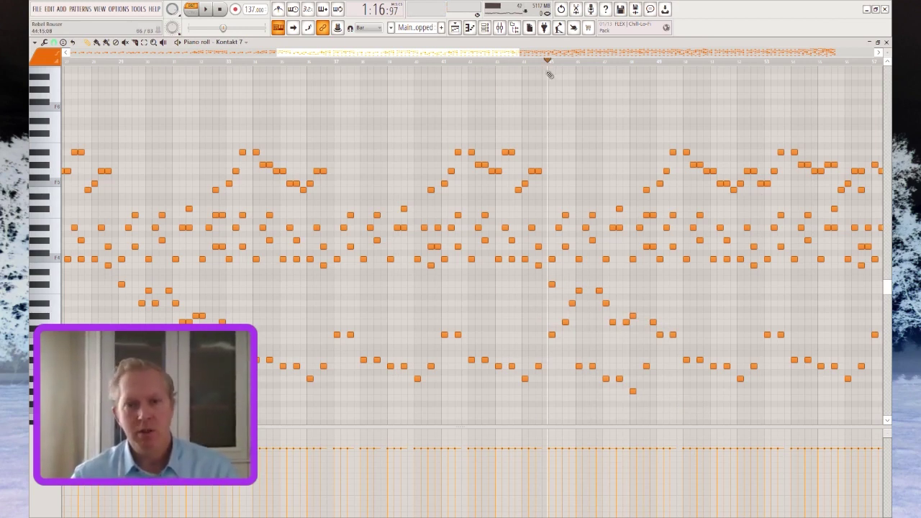
{"action": "key", "text": "space"}
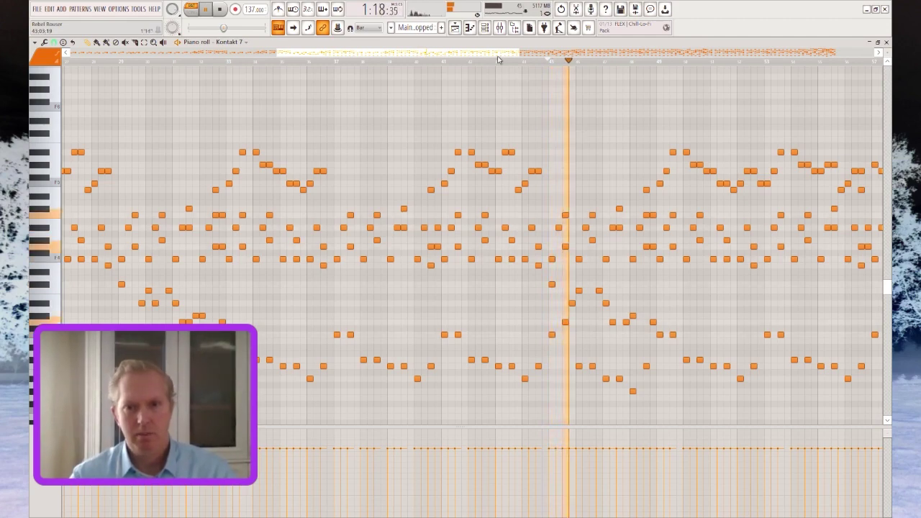
{"action": "scroll", "coordinate": [524, 59], "scroll_direction": "right", "scroll_amount": 2}
{"action": "scroll", "coordinate": [524, 59], "scroll_direction": "right", "scroll_amount": 3}
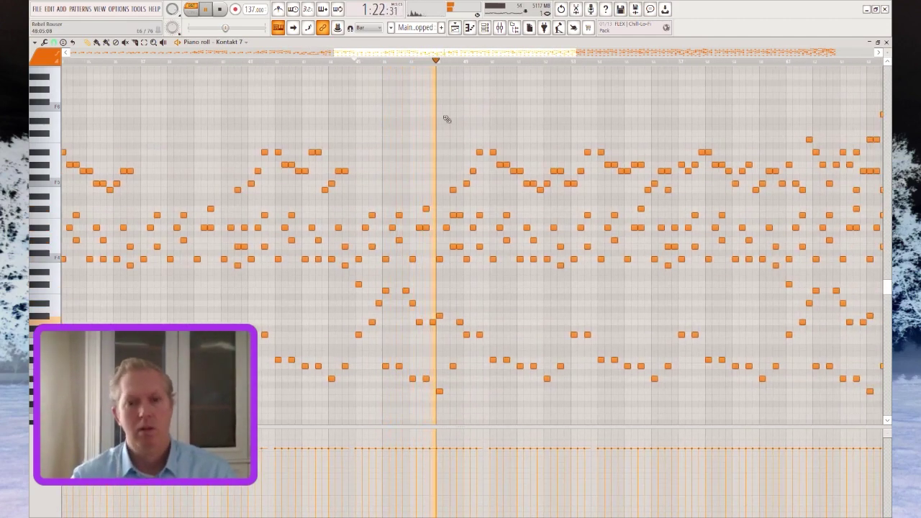
{"action": "key", "text": "space"}
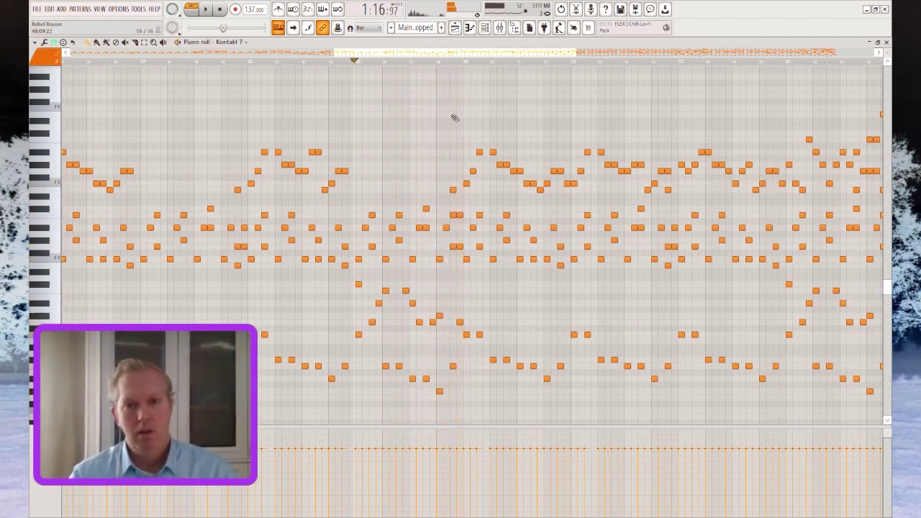
- Highlight the middle-register motif from bar 49 to about bar 63, and play from late in bar 49 through about bar 64
{"action": "left_click_drag", "start_coordinate": [464, 61], "coordinate": [617, 68]}
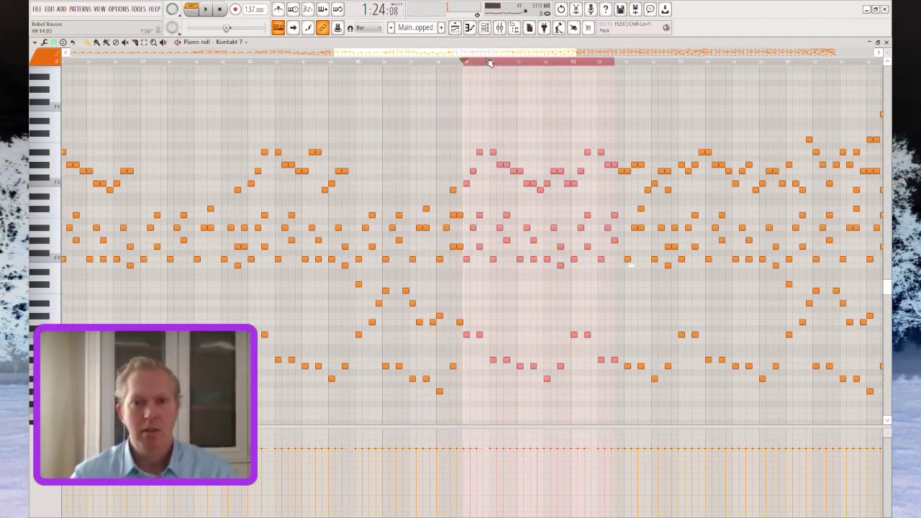
{"action": "left_click", "coordinate": [486, 62]}
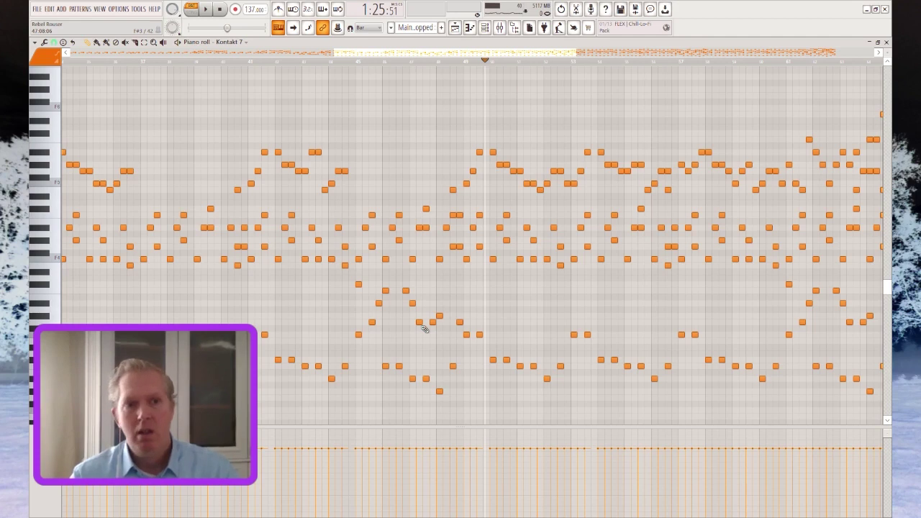
{"action": "left_click", "coordinate": [426, 208]}
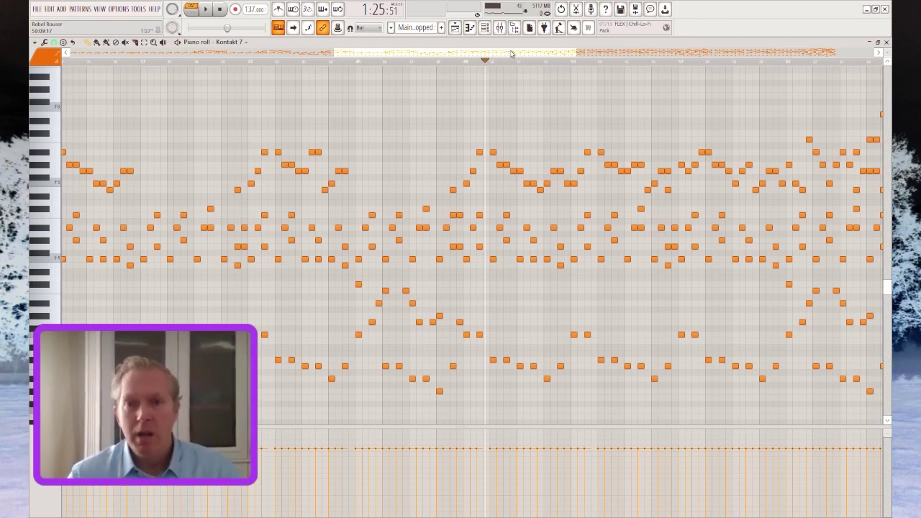
{"action": "left_click_drag", "start_coordinate": [510, 53], "coordinate": [603, 55]}
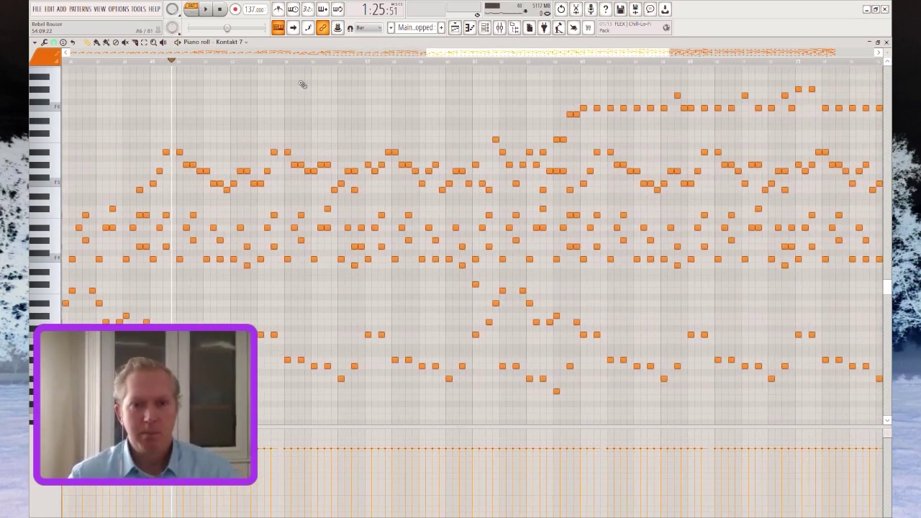
{"action": "left_click_drag", "start_coordinate": [479, 54], "coordinate": [441, 56]}
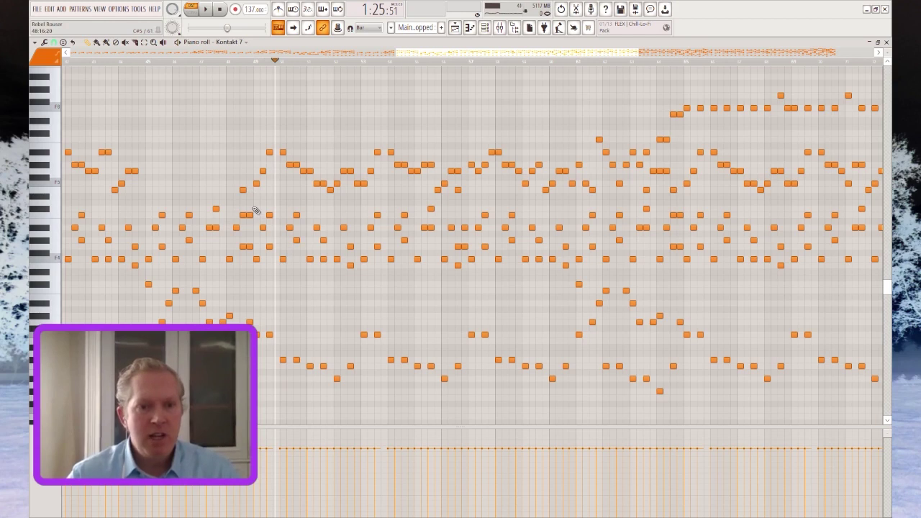
{"action": "left_click_drag", "start_coordinate": [253, 209], "coordinate": [651, 282]}
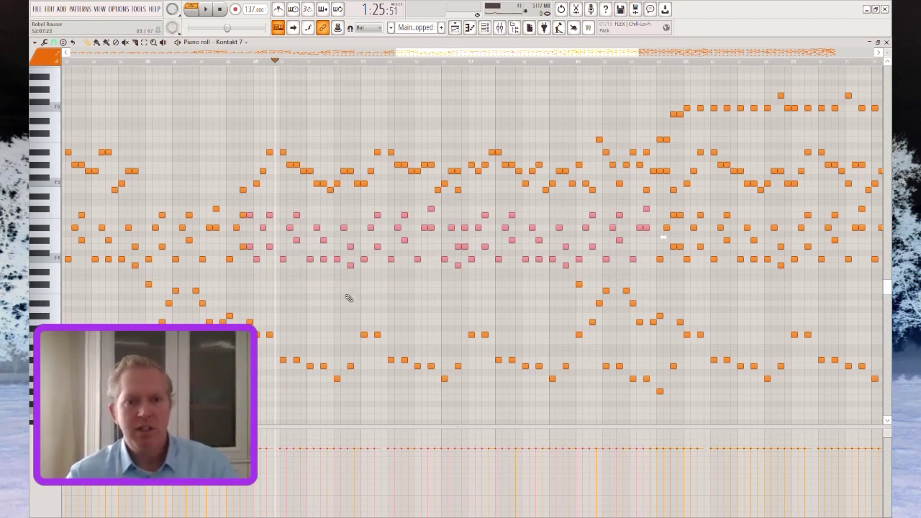
{"action": "key", "text": "space"}
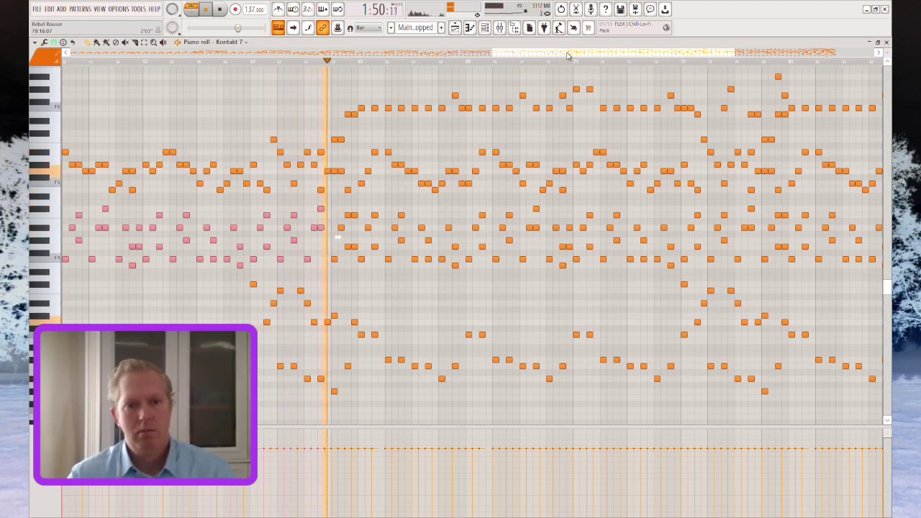
{"action": "key", "text": "space"}
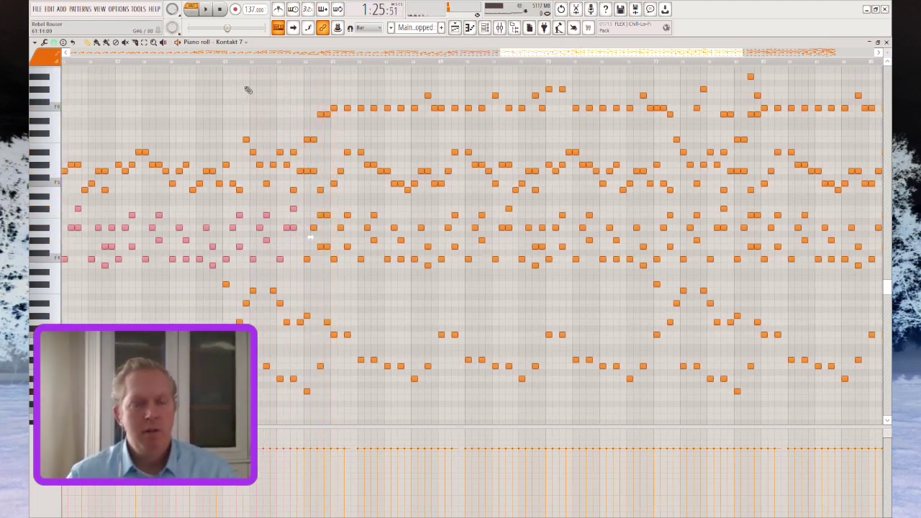
- Highlight the notes across all layers in bars 62 to 65, and start playback at bar 65, where the repeated high notes begin
{"action": "left_click_drag", "start_coordinate": [248, 91], "coordinate": [346, 409]}
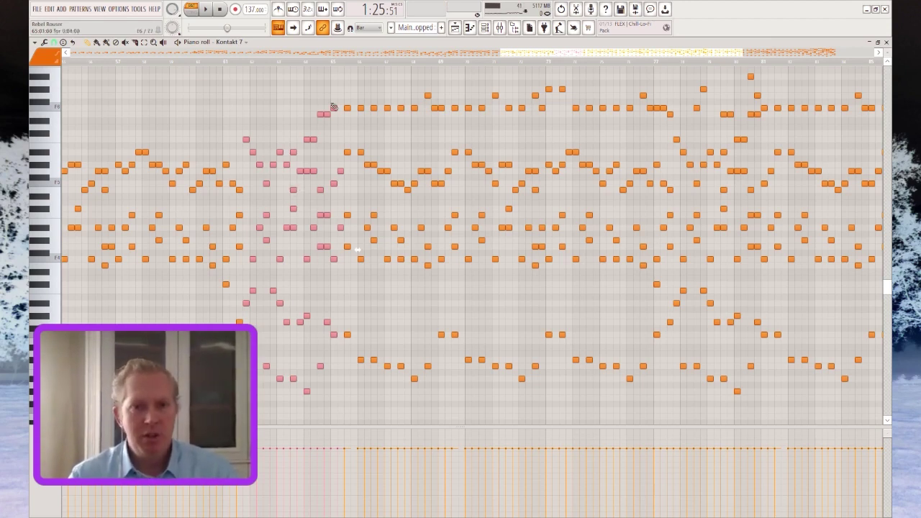
{"action": "left_click", "coordinate": [332, 61]}
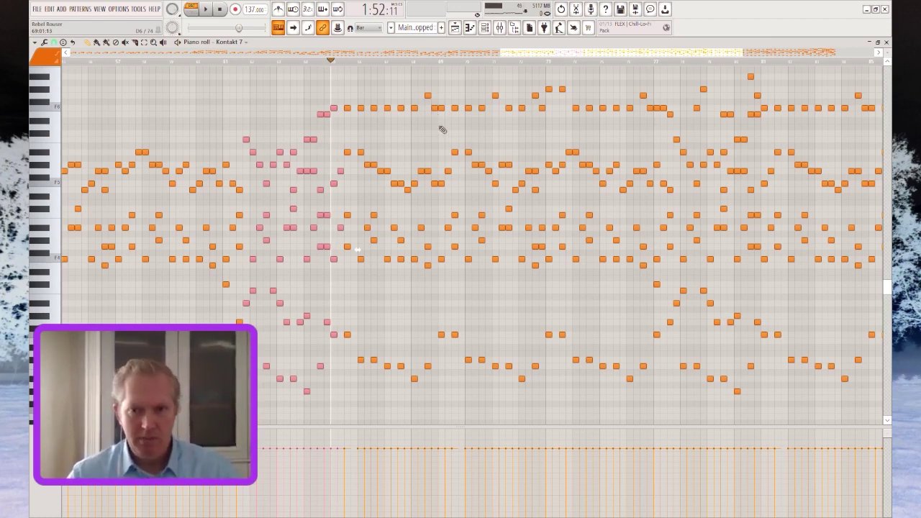
{"action": "scroll", "coordinate": [471, 120], "scroll_direction": "up", "scroll_amount": 1}
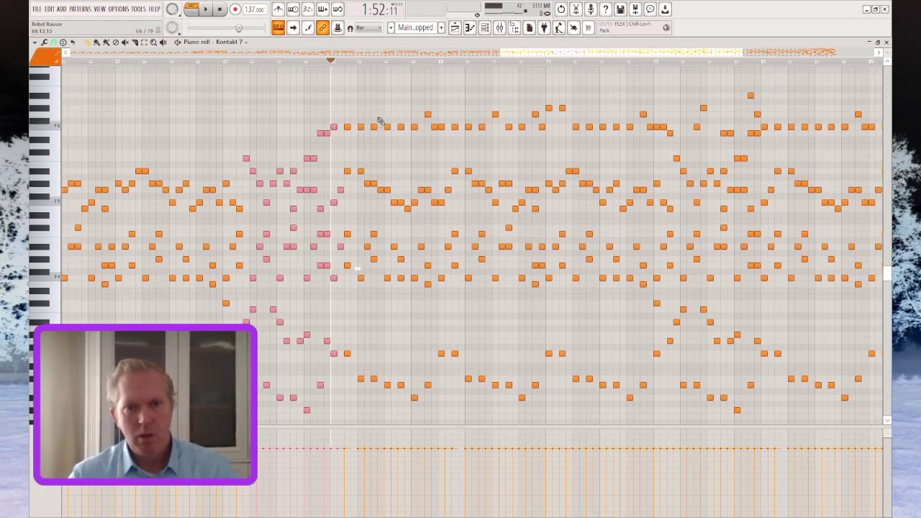
{"action": "key", "text": "space"}
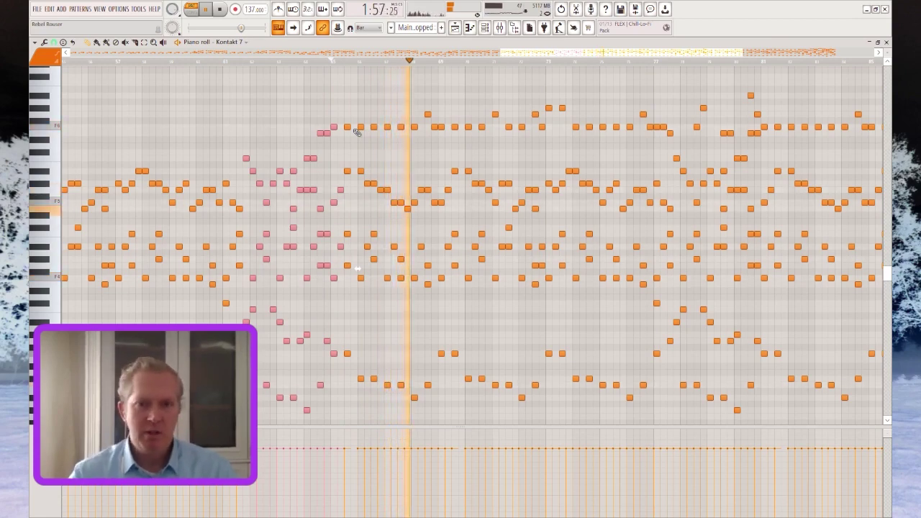
- Follow the playback to about bar 87, jump ahead to bar 93, and play the ending through about bar 97
{"action": "left_click_drag", "start_coordinate": [628, 55], "coordinate": [676, 56]}
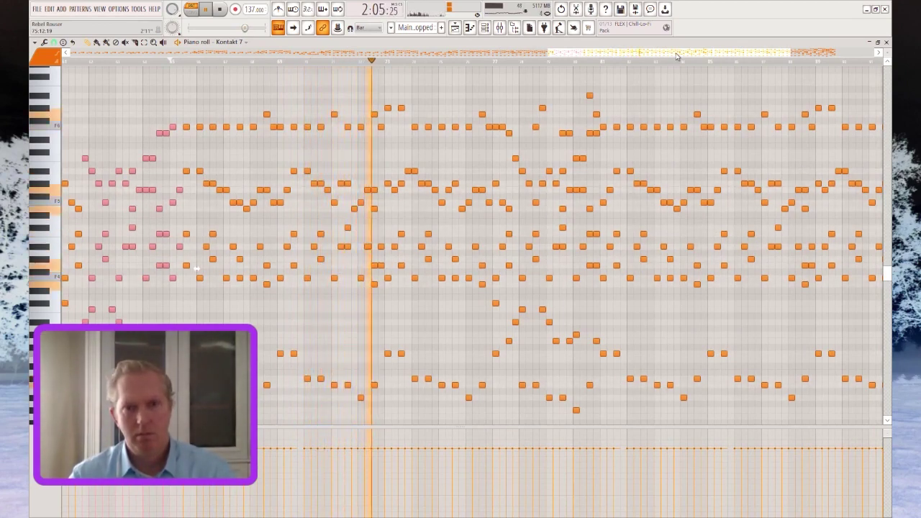
{"action": "left_click_drag", "start_coordinate": [676, 56], "coordinate": [724, 57]}
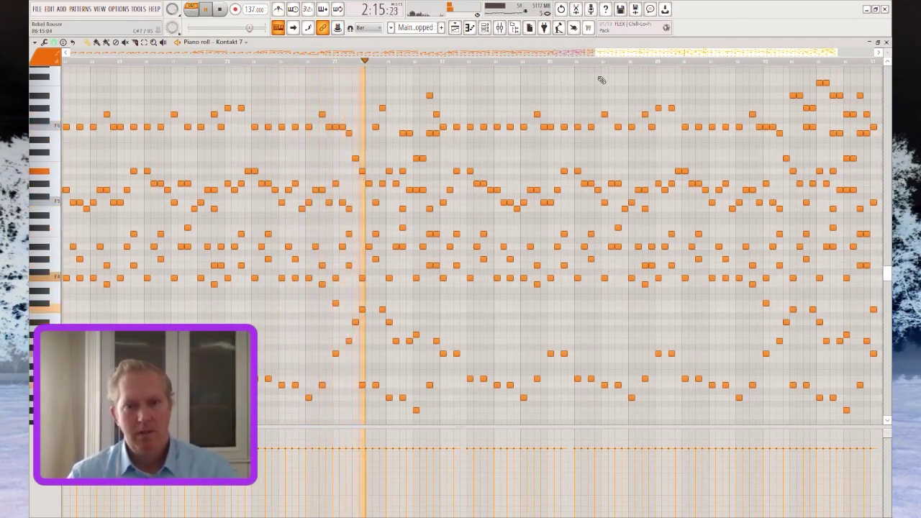
{"action": "left_click_drag", "start_coordinate": [637, 55], "coordinate": [674, 57]}
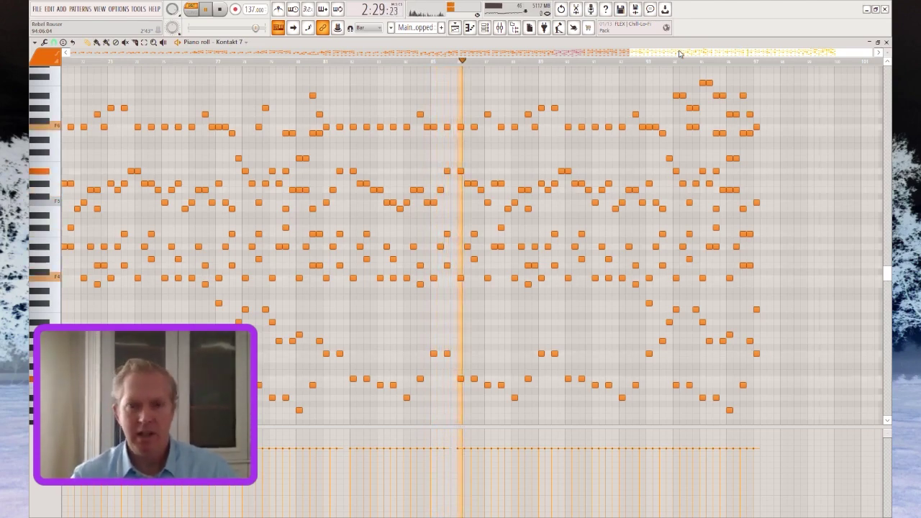
{"action": "left_click_drag", "start_coordinate": [679, 53], "coordinate": [733, 56]}
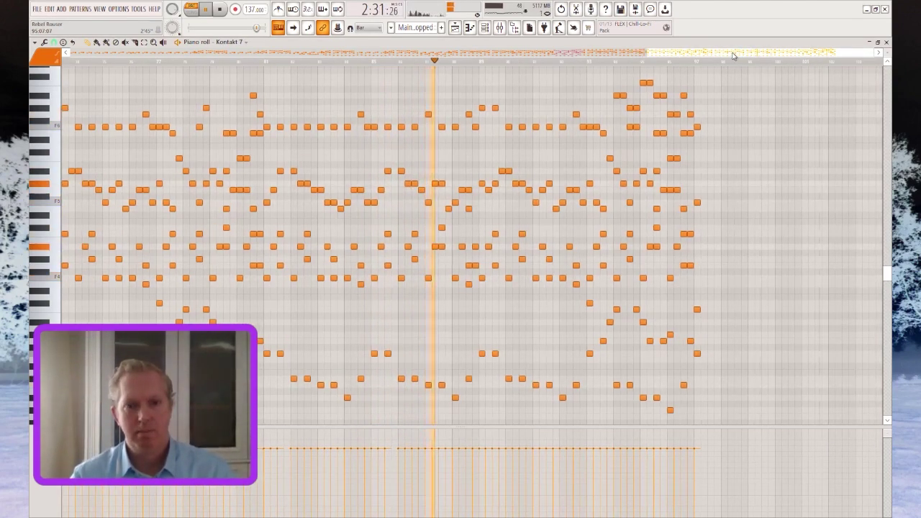
{"action": "left_click", "coordinate": [603, 62]}
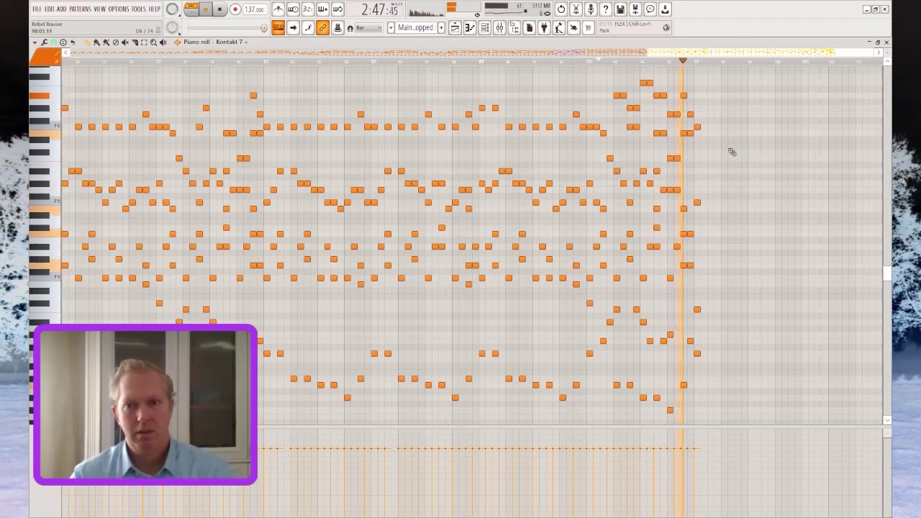
{"action": "key", "text": "space"}
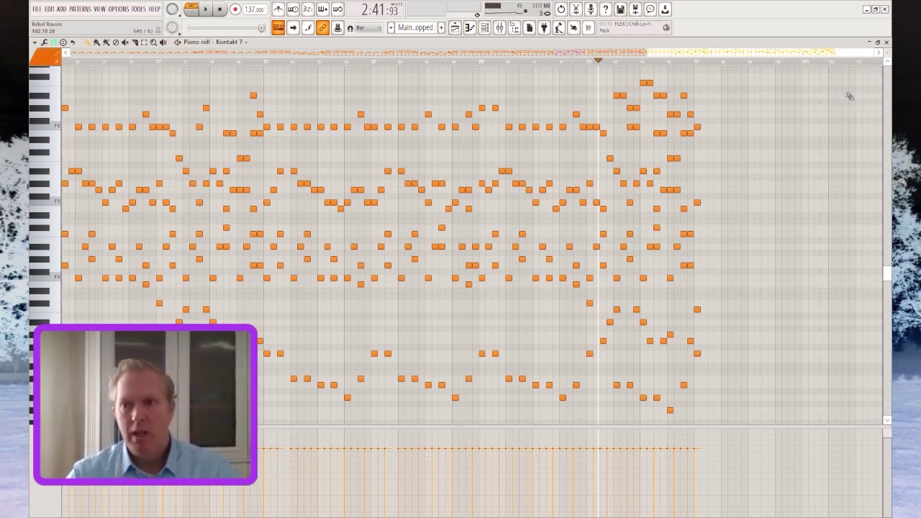
- Highlight the top melody, the second melody, the middle motif and the descending lower line in turn across the closing bars, up to bar 97
{"action": "scroll", "coordinate": [886, 273], "scroll_direction": "down", "scroll_amount": 2}
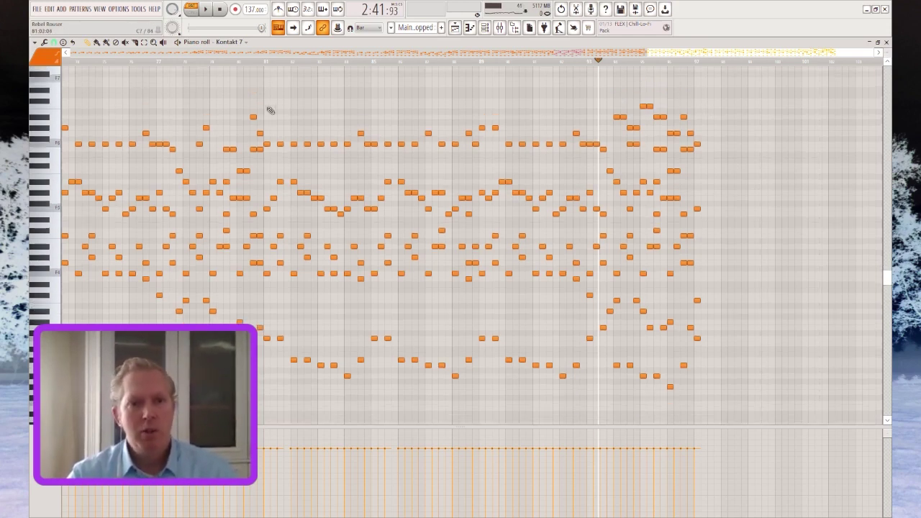
{"action": "left_click_drag", "start_coordinate": [295, 155], "coordinate": [722, 161]}
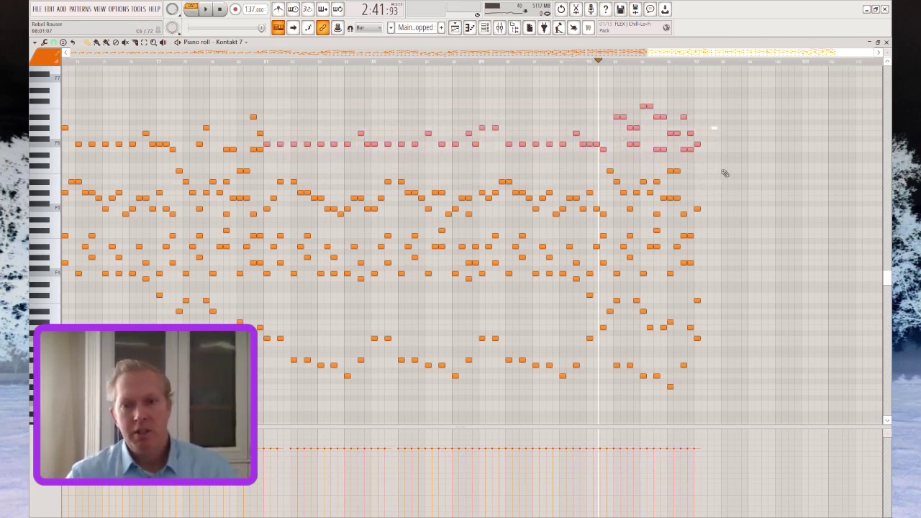
{"action": "left_click_drag", "start_coordinate": [723, 166], "coordinate": [246, 228]}
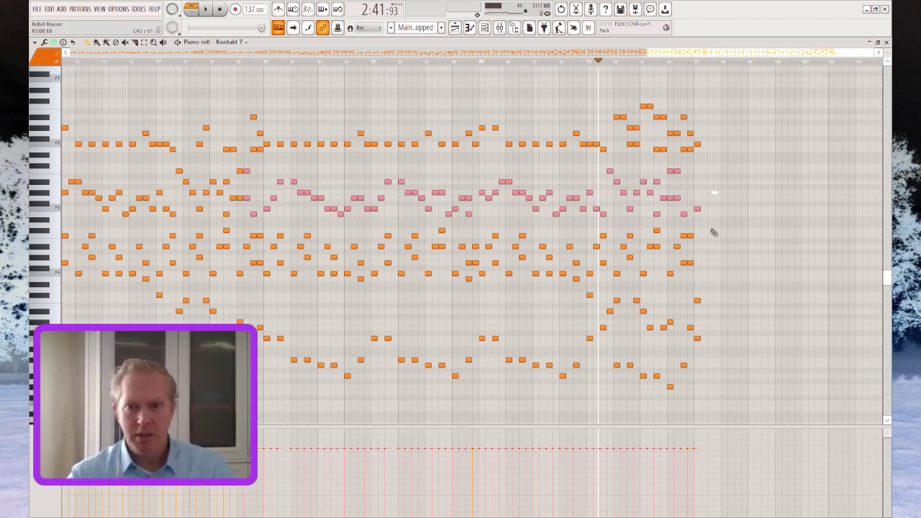
{"action": "left_click_drag", "start_coordinate": [715, 228], "coordinate": [226, 291]}
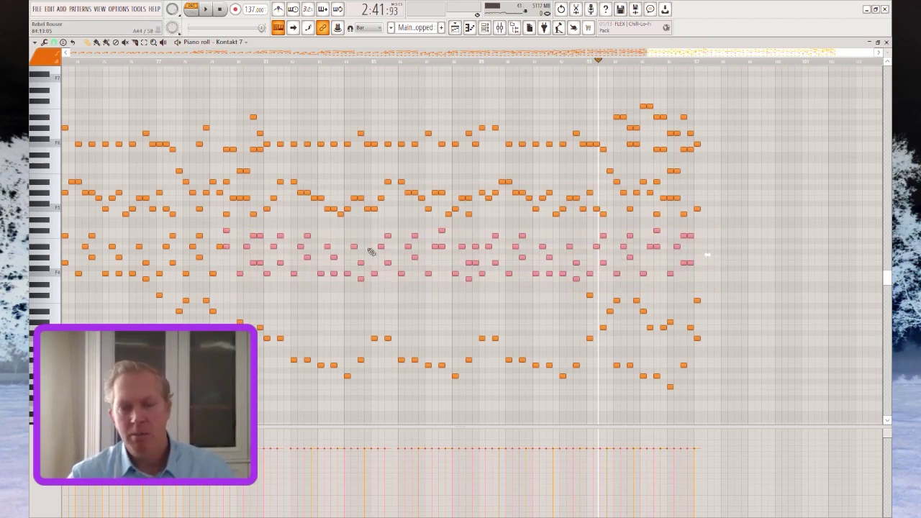
{"action": "left_click_drag", "start_coordinate": [700, 291], "coordinate": [126, 342]}
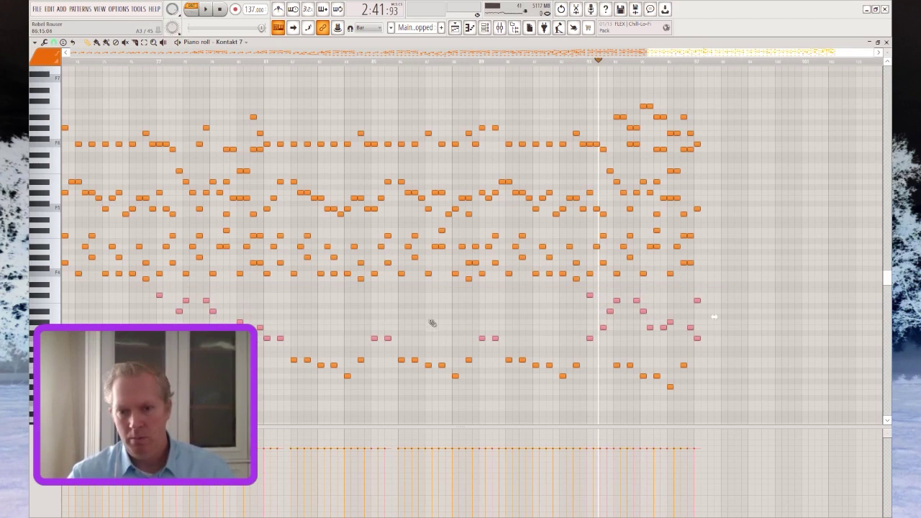
- Highlight the lowest line across the closing bars up to bar 97, and close the piano roll
{"action": "left_click_drag", "start_coordinate": [734, 411], "coordinate": [258, 335]}
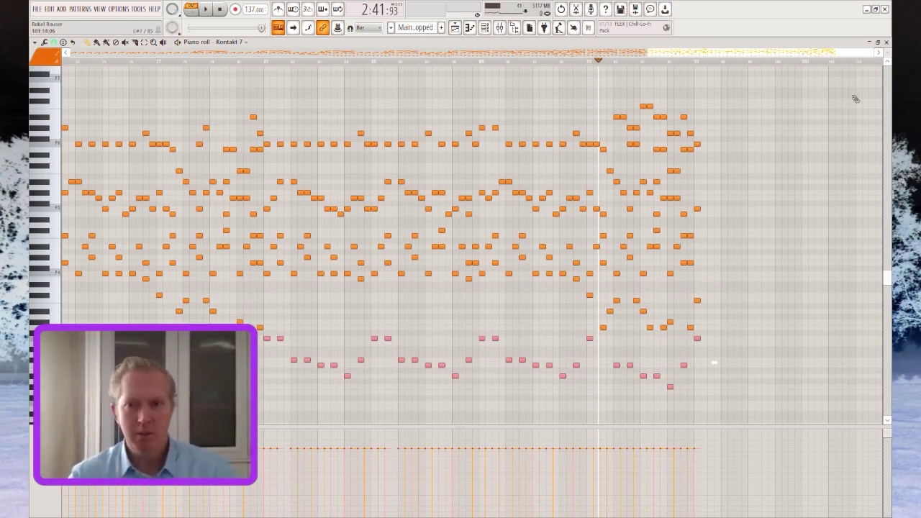
{"action": "left_click", "coordinate": [887, 43]}
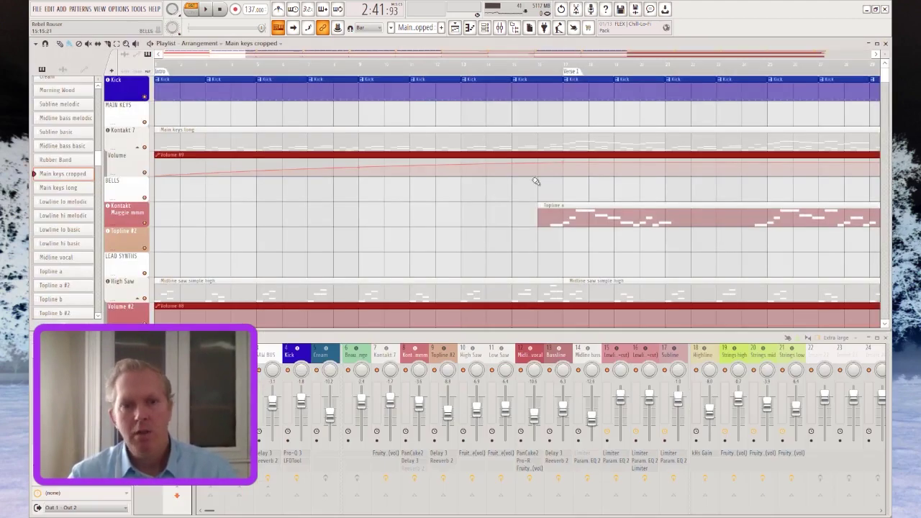
- Open the High Saw track's Midline saw high chorus clip at the bar 113 Prechorus in the piano roll
{"action": "scroll", "coordinate": [512, 182], "scroll_direction": "down", "scroll_amount": 3, "text": "ctrl"}
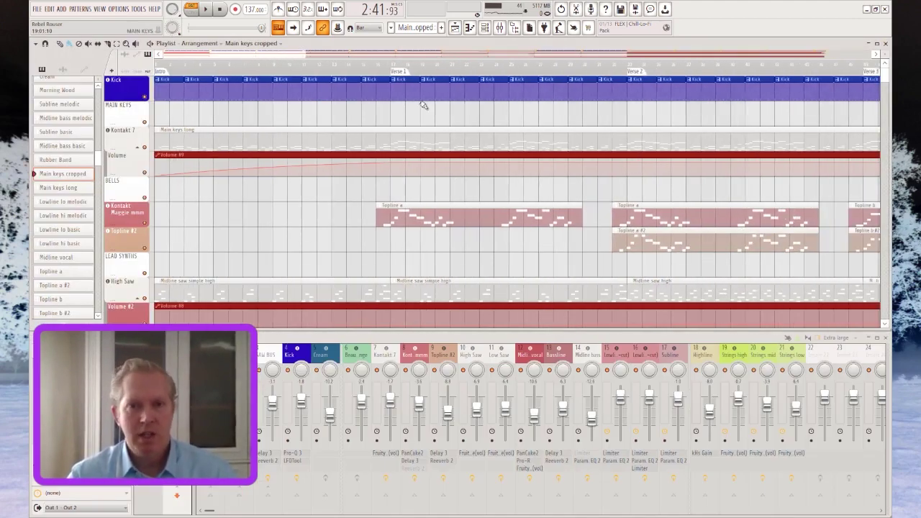
{"action": "scroll", "coordinate": [338, 126], "scroll_direction": "down", "scroll_amount": 2}
{"action": "scroll", "coordinate": [526, 67], "scroll_direction": "down", "scroll_amount": 8}
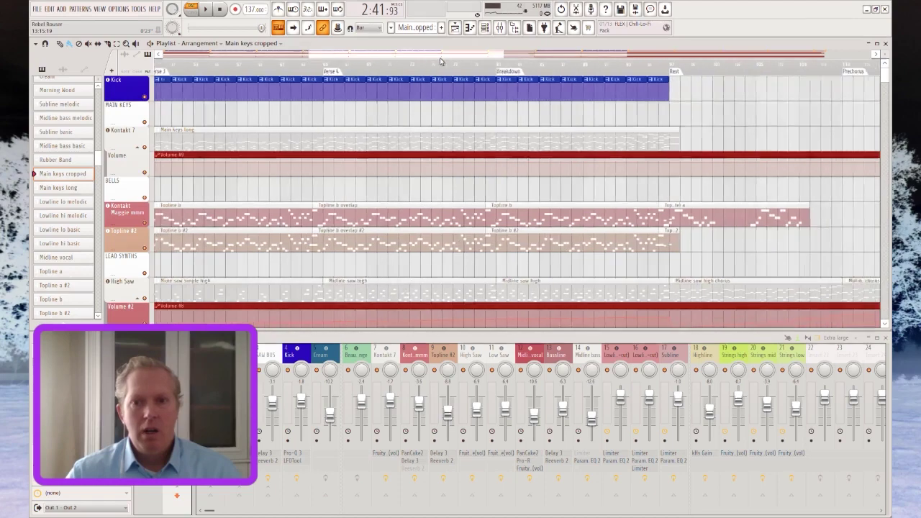
{"action": "scroll", "coordinate": [526, 67], "scroll_direction": "down", "scroll_amount": 4}
{"action": "scroll", "coordinate": [474, 153], "scroll_direction": "down", "scroll_amount": 2}
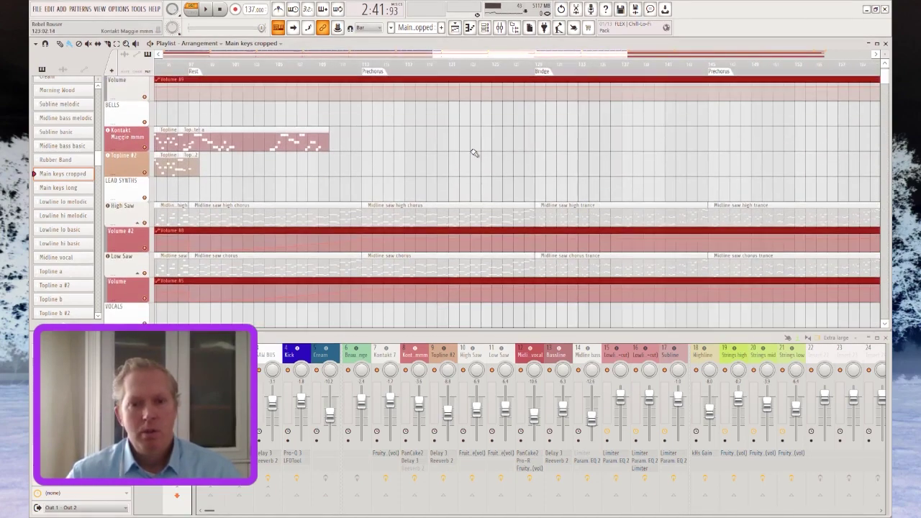
{"action": "scroll", "coordinate": [474, 153], "scroll_direction": "down", "scroll_amount": 4}
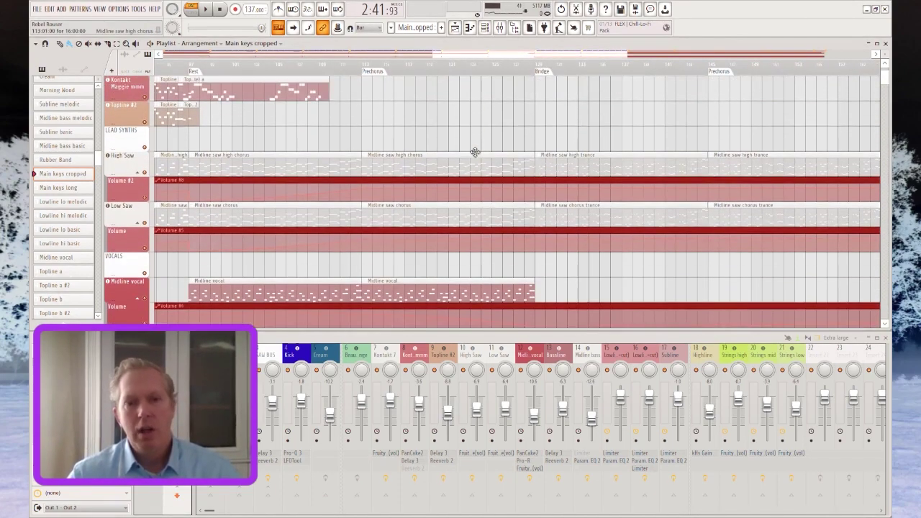
{"action": "scroll", "coordinate": [545, 169], "scroll_direction": "down", "scroll_amount": 1}
{"action": "scroll", "coordinate": [456, 161], "scroll_direction": "up", "scroll_amount": 1}
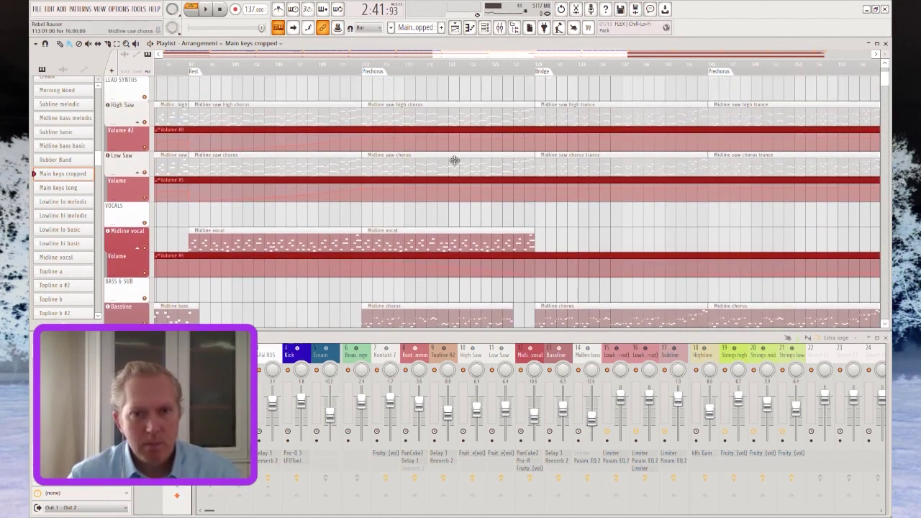
{"action": "double_click", "coordinate": [394, 115]}
- Highlight the lower octave of the High Saw chorus melody up to bar 15, then its upper octave to about bar 14
{"action": "scroll", "coordinate": [365, 56], "scroll_direction": "up", "scroll_amount": 1}
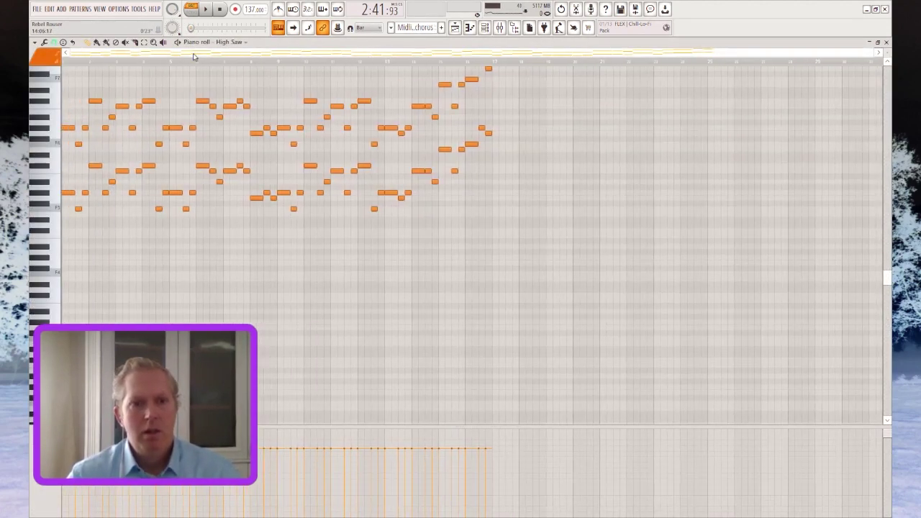
{"action": "scroll", "coordinate": [294, 168], "scroll_direction": "up", "scroll_amount": 2}
{"action": "scroll", "coordinate": [272, 201], "scroll_direction": "up", "scroll_amount": 3}
{"action": "scroll", "coordinate": [288, 189], "scroll_direction": "down", "scroll_amount": 1}
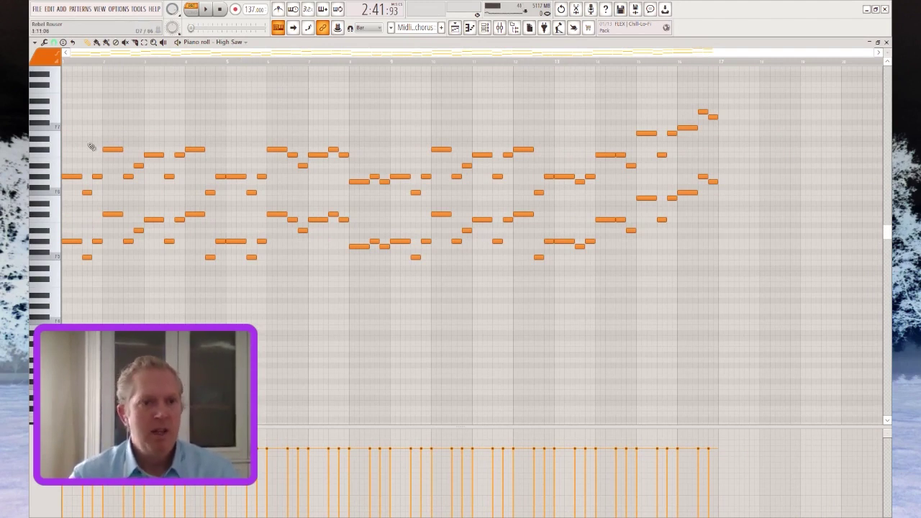
{"action": "left_click_drag", "start_coordinate": [683, 308], "coordinate": [35, 215]}
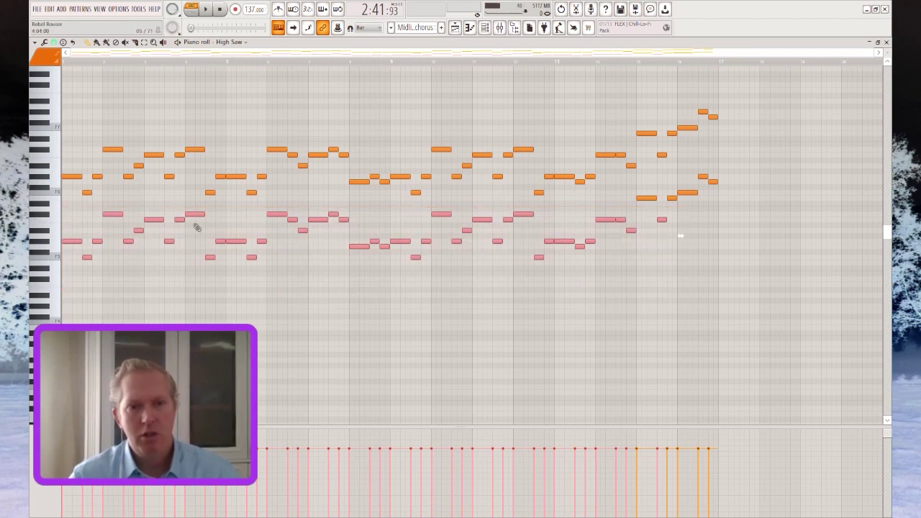
{"action": "left_click_drag", "start_coordinate": [595, 117], "coordinate": [37, 203]}
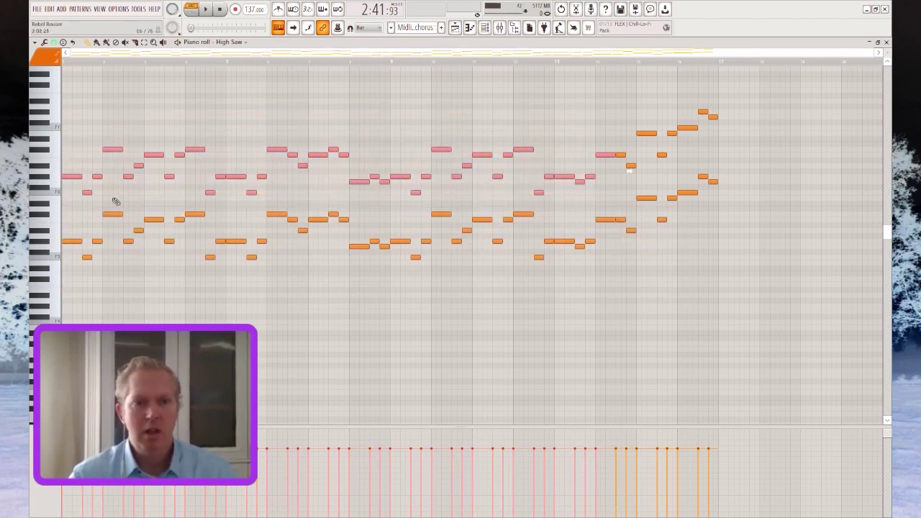
- Return the playback position to the start of the High Saw pattern, briefly test playback, and close the piano roll
{"action": "left_click_drag", "start_coordinate": [95, 63], "coordinate": [36, 65]}
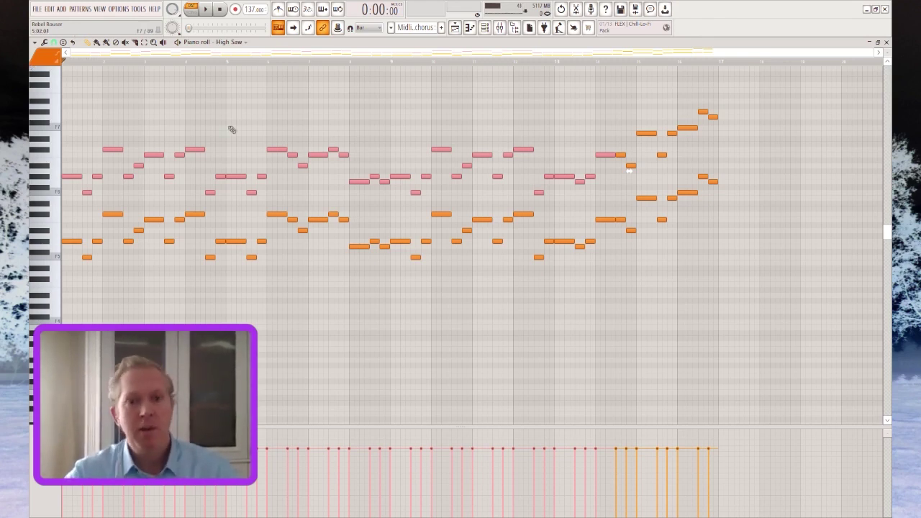
{"action": "left_click_drag", "start_coordinate": [79, 64], "coordinate": [65, 65]}
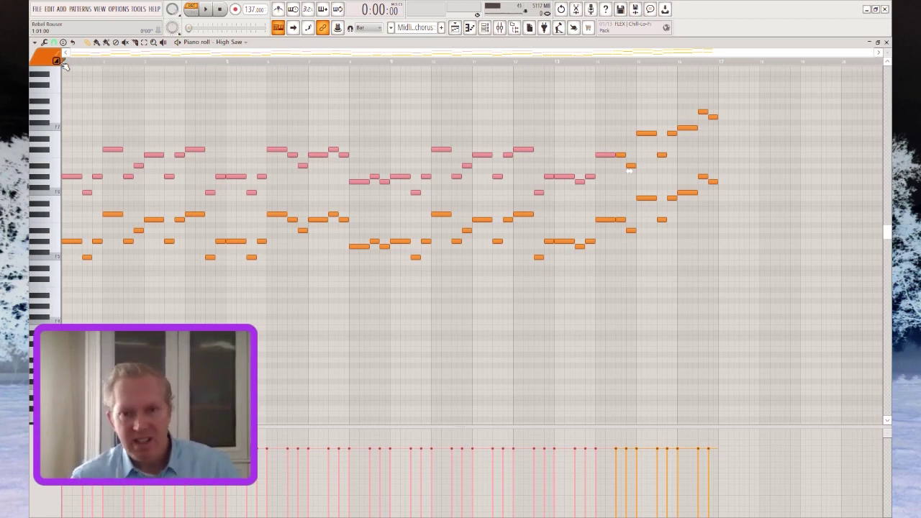
{"action": "key", "text": "space"}
{"action": "key", "text": "space"}
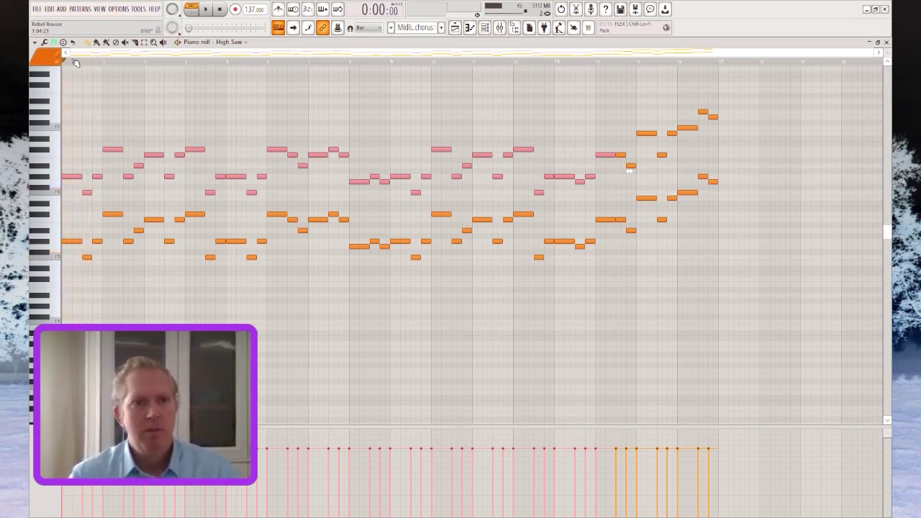
{"action": "left_click", "coordinate": [887, 42]}
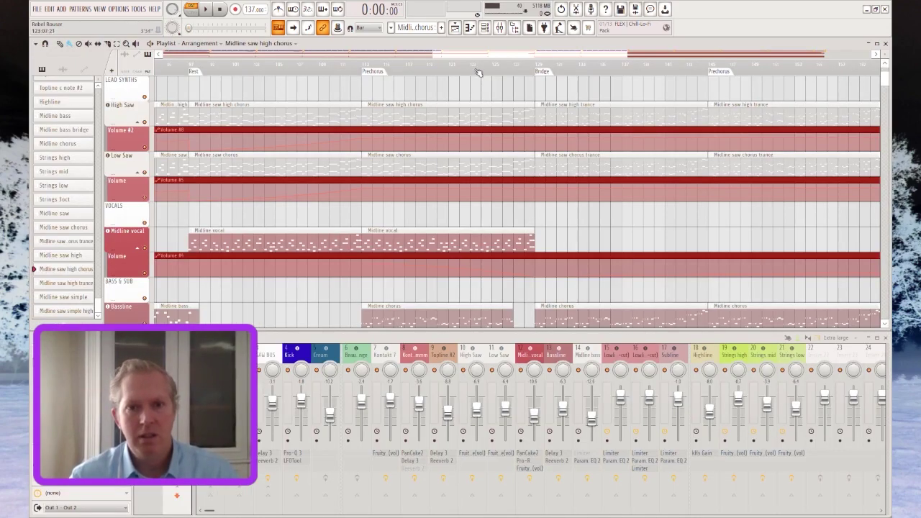
- Play the arrangement from the Prechorus marker at bar 113, and stop playback before the Bridge
{"action": "scroll", "coordinate": [444, 168], "scroll_direction": "right", "scroll_amount": 1}
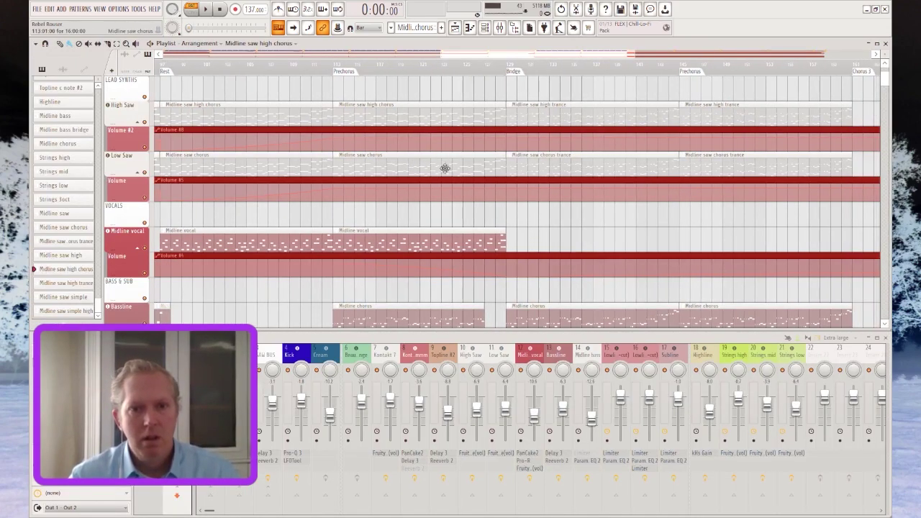
{"action": "left_click", "coordinate": [336, 71]}
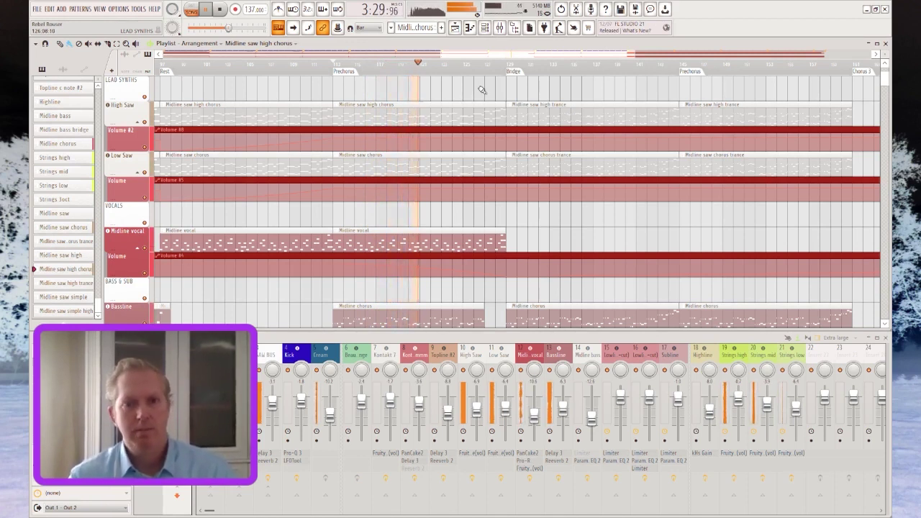
{"action": "key", "text": "space"}
- Play the Bridge section from bar 129, follow it past bar 143, and return the stopped playhead to bar 129
{"action": "left_click", "coordinate": [506, 65]}
{"action": "scroll", "coordinate": [504, 57], "scroll_direction": "right", "scroll_amount": 2}
{"action": "key", "text": "space"}
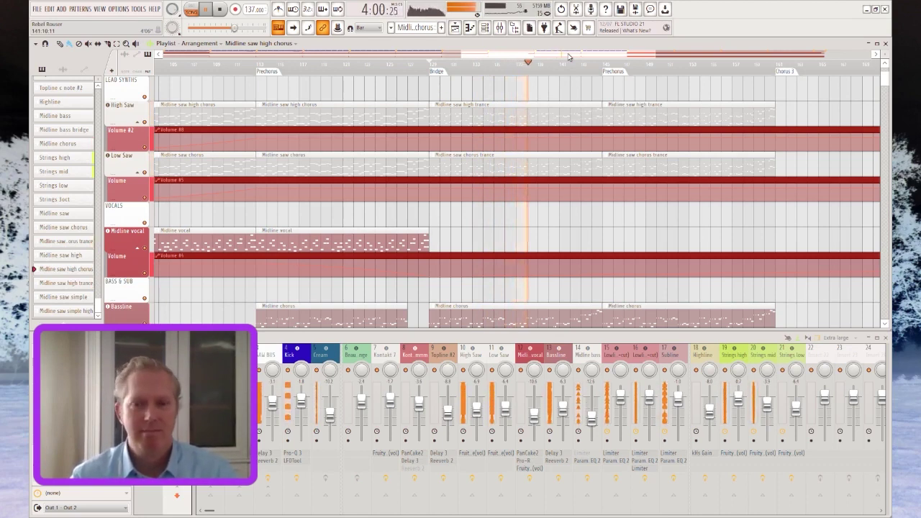
{"action": "left_click_drag", "start_coordinate": [568, 56], "coordinate": [592, 58]}
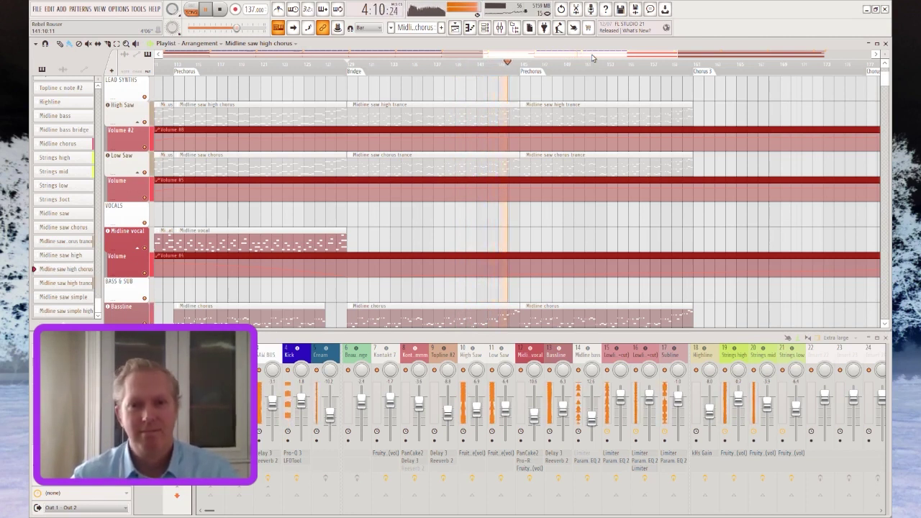
{"action": "left_click", "coordinate": [348, 64]}
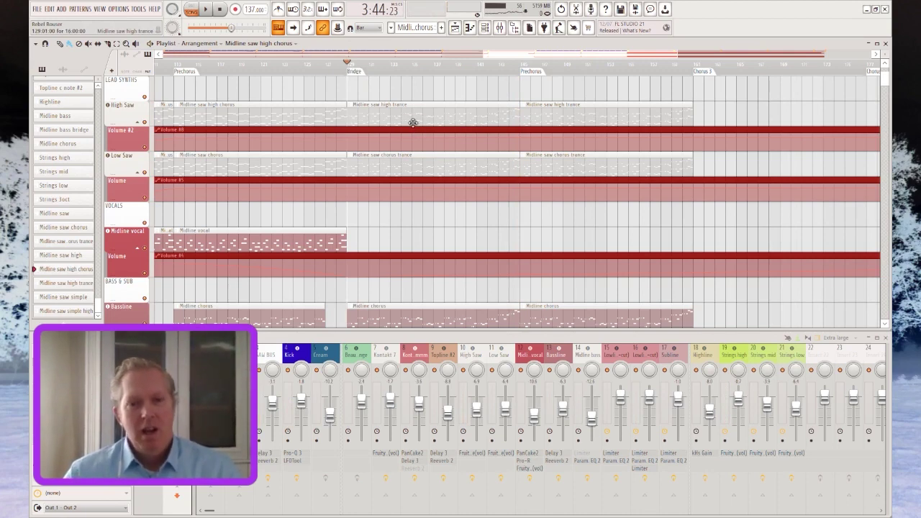
- Open the Midline bass melodic pattern from the Bridge, examine its repeated bass notes from the first bar, and close the piano roll
{"action": "scroll", "coordinate": [412, 122], "scroll_direction": "down", "scroll_amount": 4}
{"action": "scroll", "coordinate": [412, 122], "scroll_direction": "down", "scroll_amount": 3}
{"action": "left_click", "coordinate": [393, 196]}
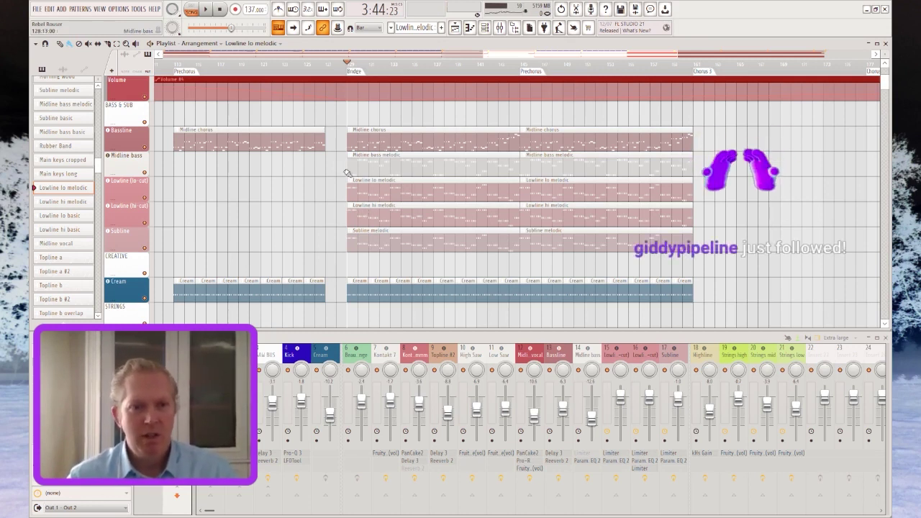
{"action": "key", "text": "space"}
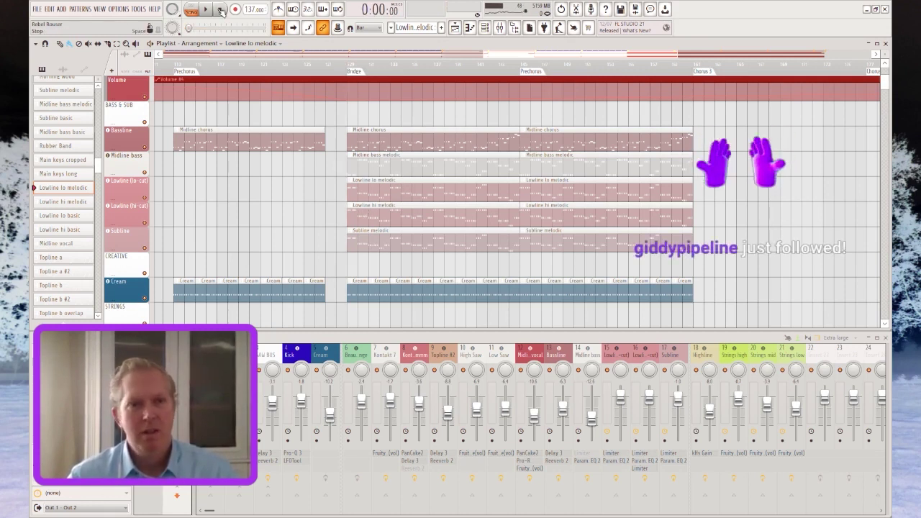
{"action": "double_click", "coordinate": [396, 165]}
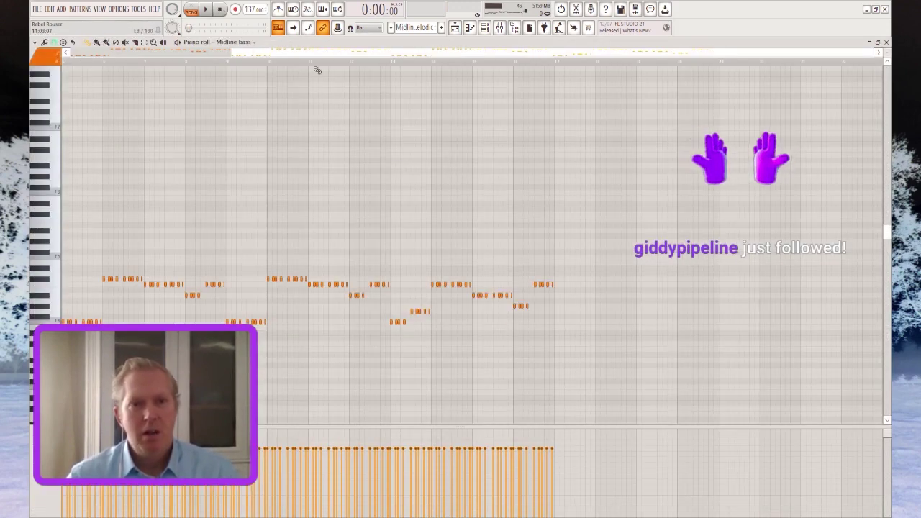
{"action": "scroll", "coordinate": [206, 140], "scroll_direction": "down", "scroll_amount": 2}
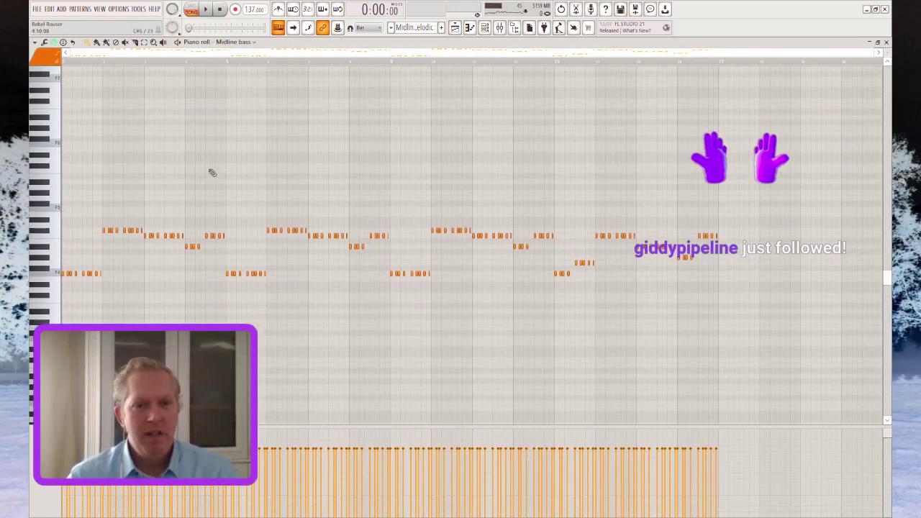
{"action": "scroll", "coordinate": [209, 184], "scroll_direction": "up", "scroll_amount": 2}
{"action": "left_click_drag", "start_coordinate": [257, 53], "coordinate": [148, 60]}
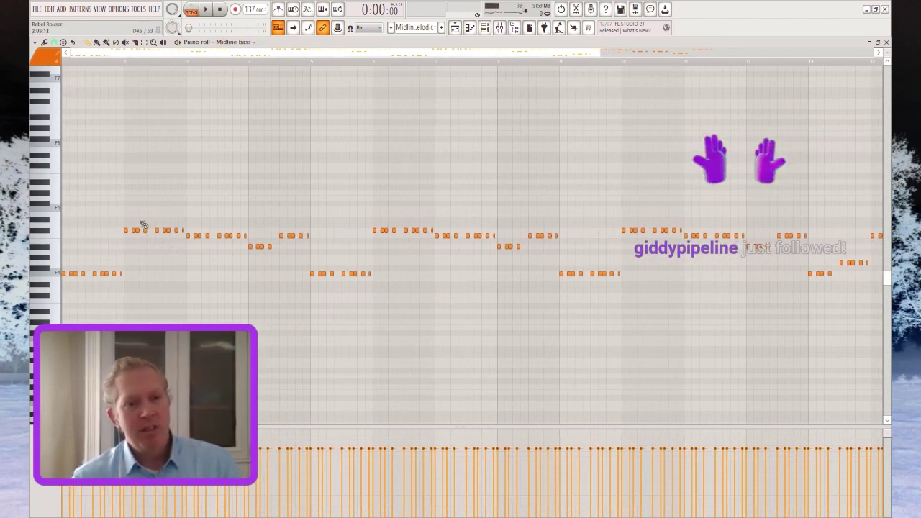
{"action": "left_click", "coordinate": [885, 42]}
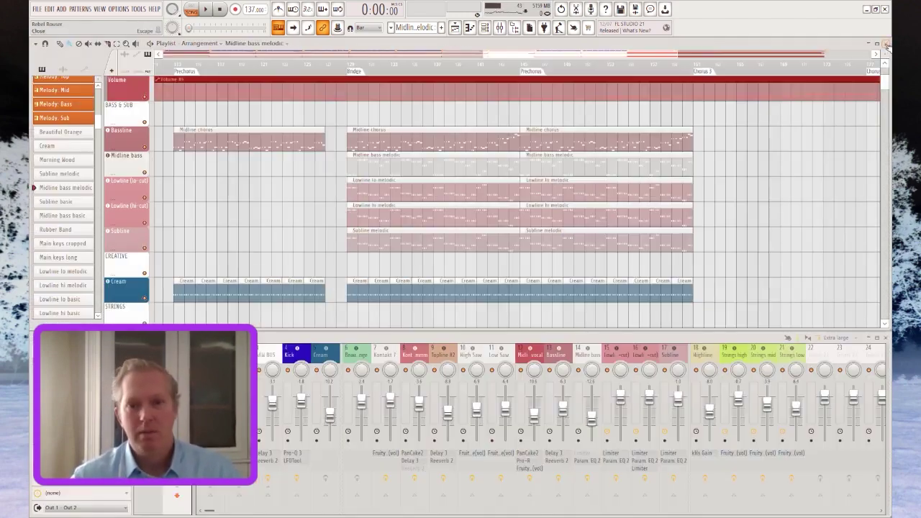
- Open the Subline melodic pattern from the Bridge, and examine its low notes from the first bar in the piano roll
{"action": "scroll", "coordinate": [493, 247], "scroll_direction": "down", "scroll_amount": 2}
{"action": "double_click", "coordinate": [386, 215]}
{"action": "scroll", "coordinate": [284, 224], "scroll_direction": "down", "scroll_amount": 2}
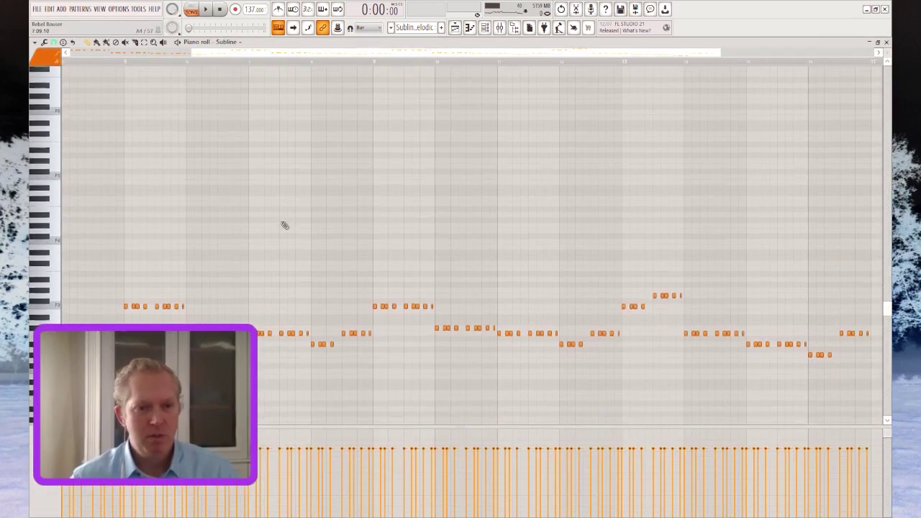
{"action": "scroll", "coordinate": [513, 52], "scroll_direction": "right", "scroll_amount": 1}
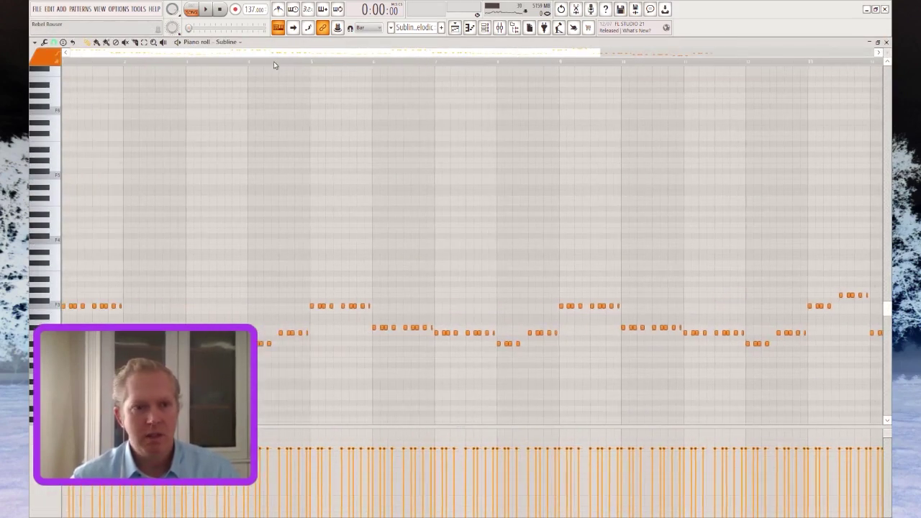
{"action": "scroll", "coordinate": [132, 248], "scroll_direction": "down", "scroll_amount": 2}
{"action": "scroll", "coordinate": [153, 268], "scroll_direction": "down", "scroll_amount": 1}
{"action": "scroll", "coordinate": [153, 268], "scroll_direction": "up", "scroll_amount": 2}
{"action": "scroll", "coordinate": [434, 56], "scroll_direction": "left", "scroll_amount": 1}
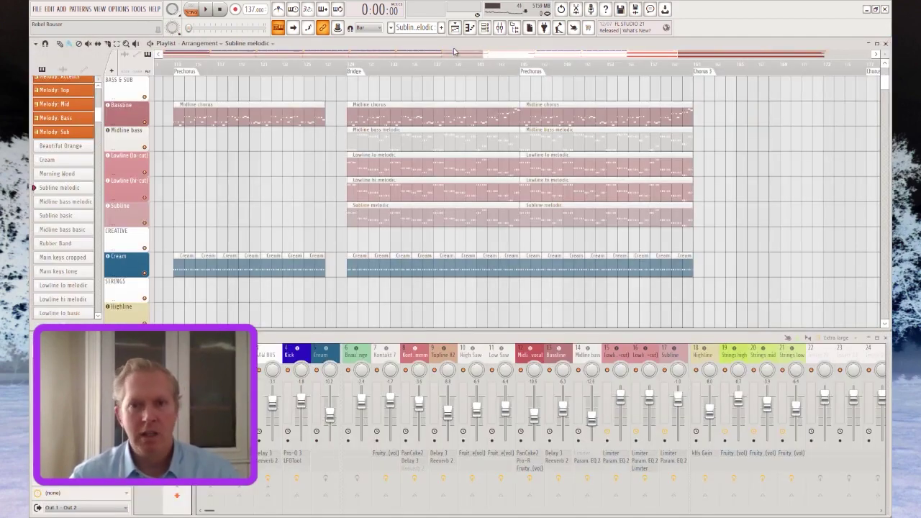
- Select the Main keys long clip near the start of the arrangement, and open the Main keys cropped pattern in the piano roll
{"action": "left_click_drag", "start_coordinate": [511, 57], "coordinate": [243, 54]}
{"action": "scroll", "coordinate": [532, 140], "scroll_direction": "up", "scroll_amount": 3}
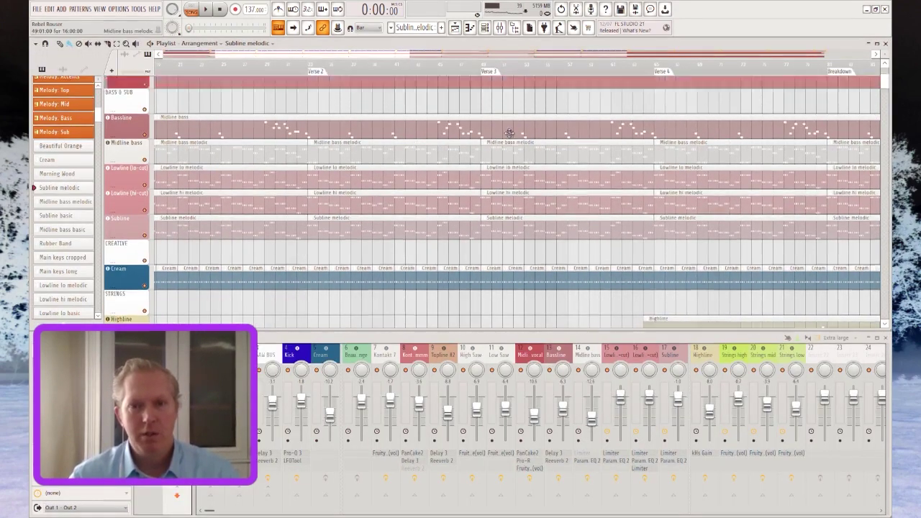
{"action": "scroll", "coordinate": [318, 157], "scroll_direction": "up", "scroll_amount": 9}
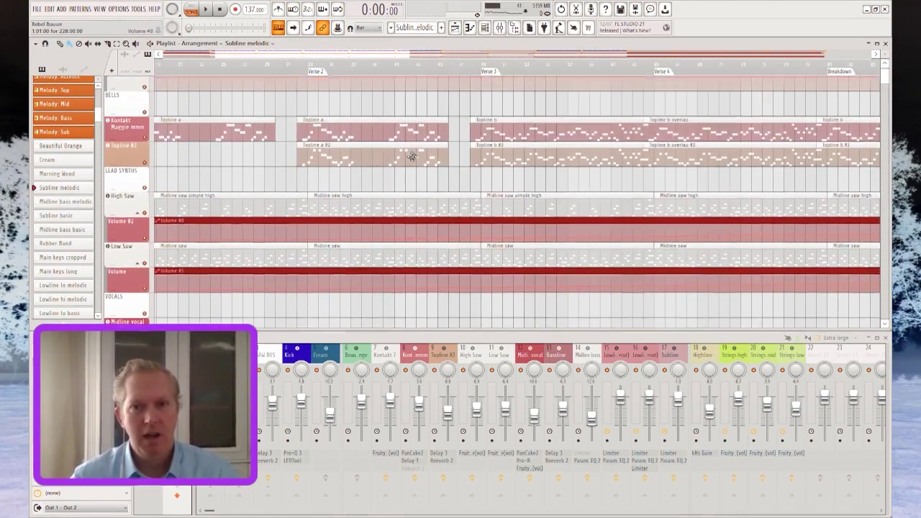
{"action": "left_click_drag", "start_coordinate": [484, 57], "coordinate": [345, 56]}
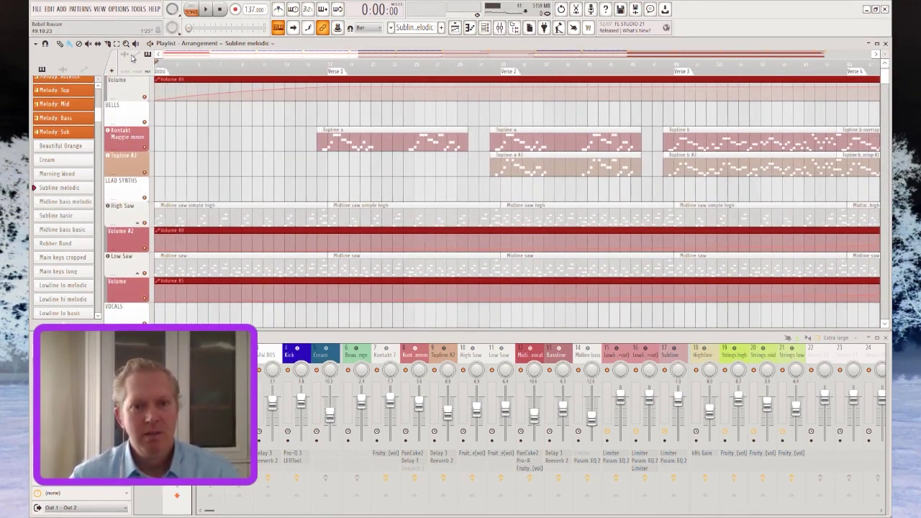
{"action": "scroll", "coordinate": [384, 161], "scroll_direction": "up", "scroll_amount": 3}
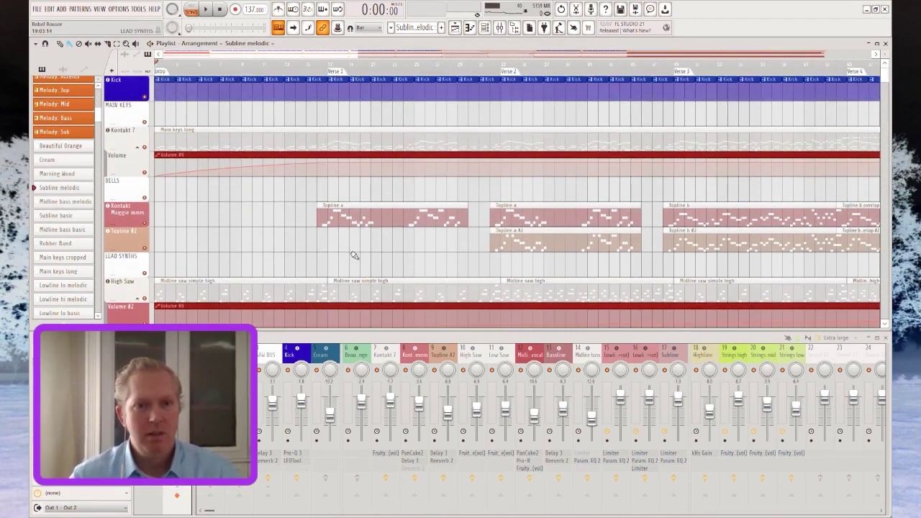
{"action": "left_click", "coordinate": [323, 136]}
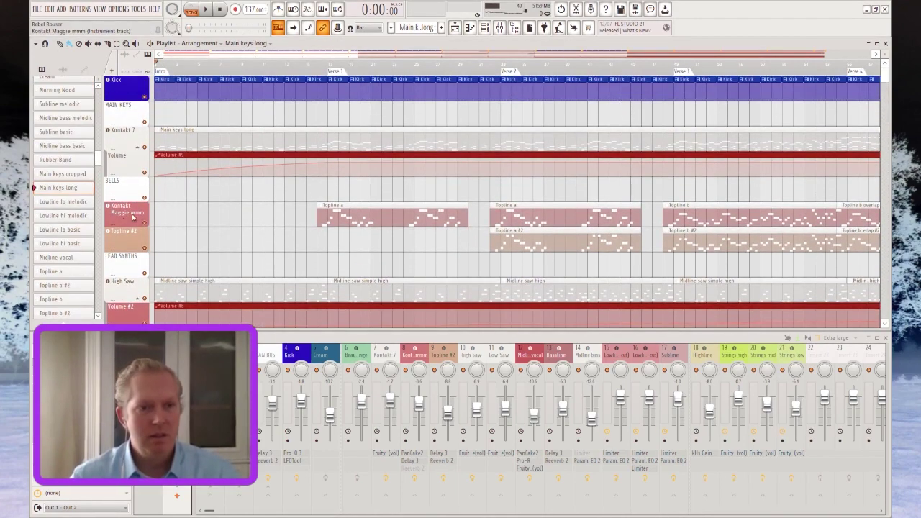
{"action": "double_click", "coordinate": [82, 174]}
- Review how the main keys' note layers build up to bar 97, and close the piano roll
{"action": "scroll", "coordinate": [511, 177], "scroll_direction": "down", "scroll_amount": 8}
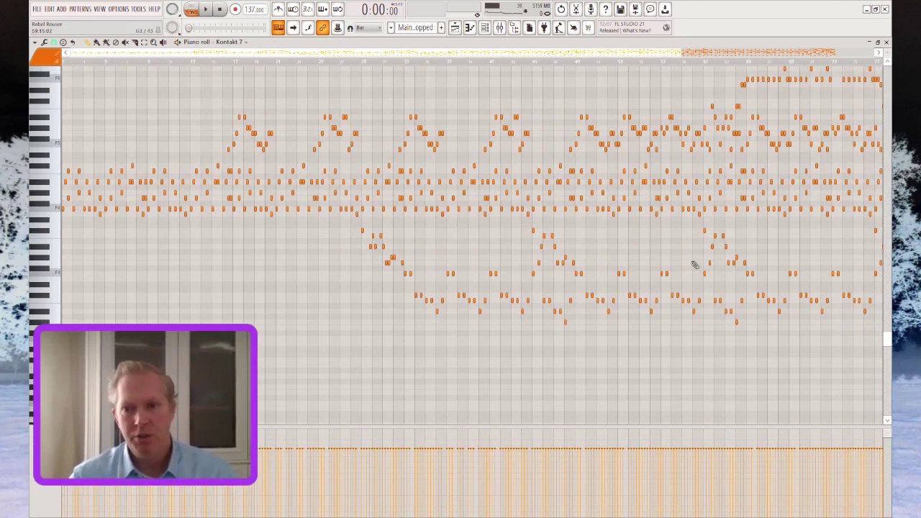
{"action": "left_click_drag", "start_coordinate": [421, 59], "coordinate": [536, 69]}
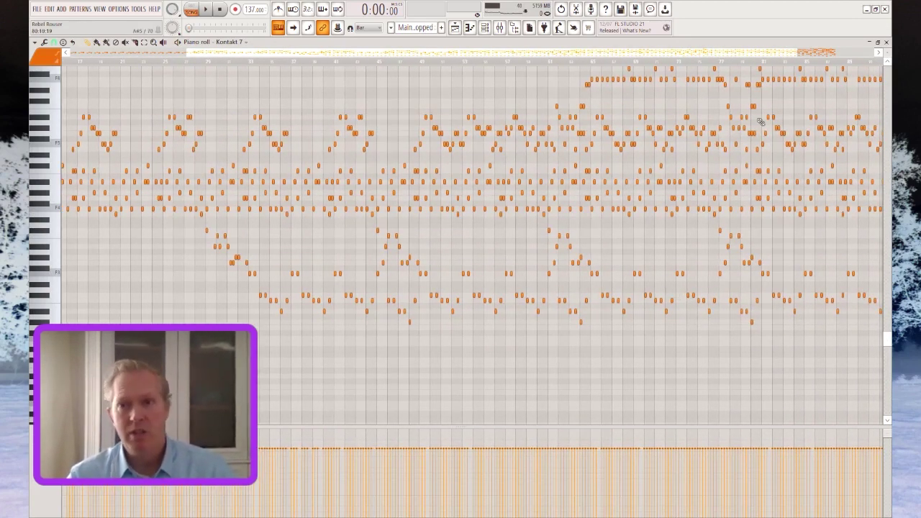
{"action": "left_click_drag", "start_coordinate": [737, 55], "coordinate": [832, 60]}
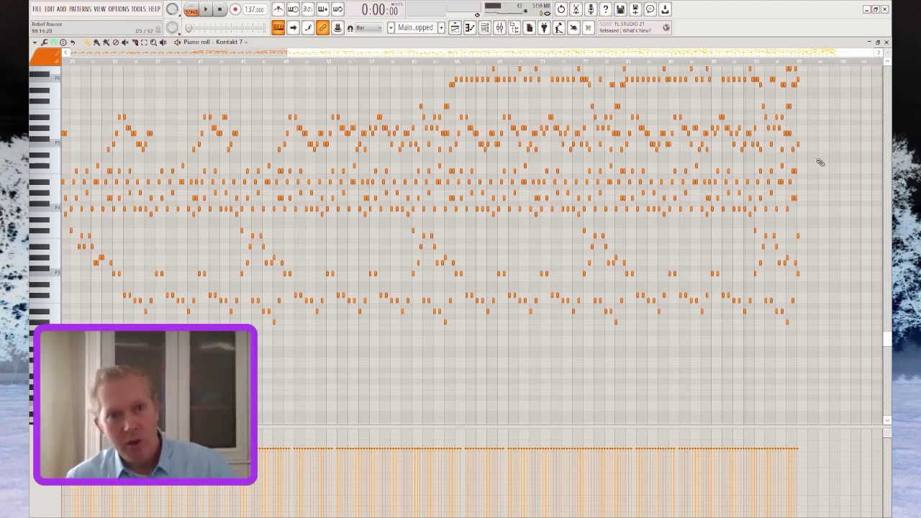
{"action": "scroll", "coordinate": [820, 163], "scroll_direction": "up", "scroll_amount": 3}
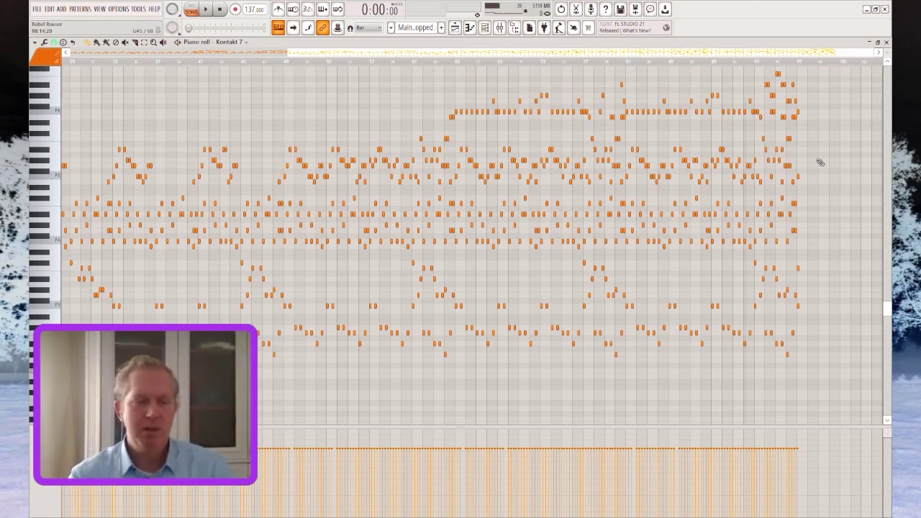
{"action": "left_click", "coordinate": [886, 43]}
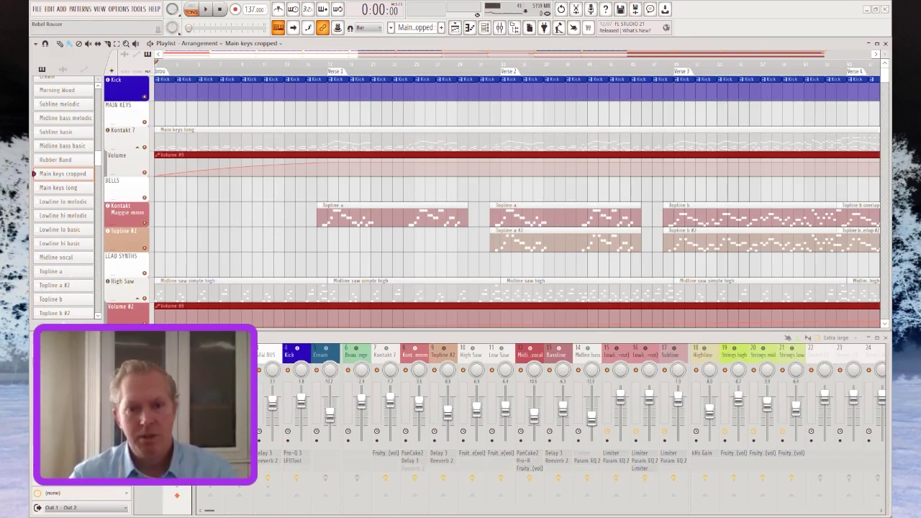